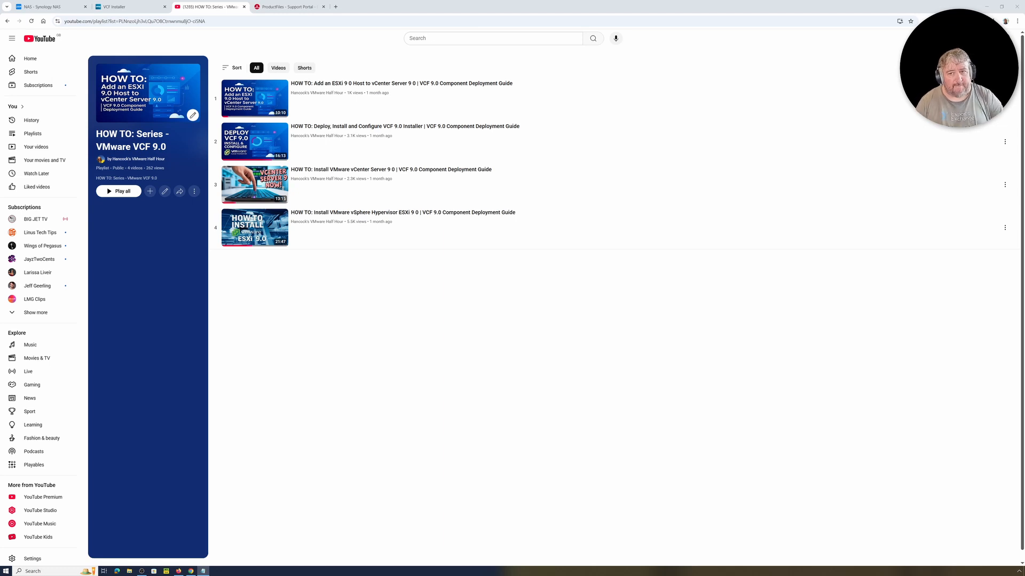
# Switch to the Synology NAS page, search Package Center for "web" and install the Web Station package
pyautogui.click(291, 9)
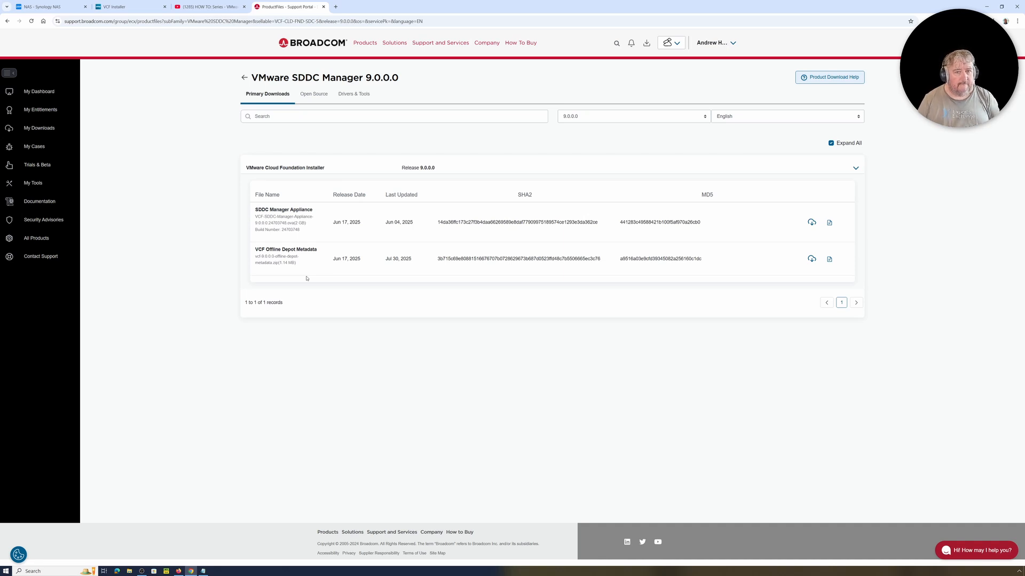
pyautogui.click(53, 6)
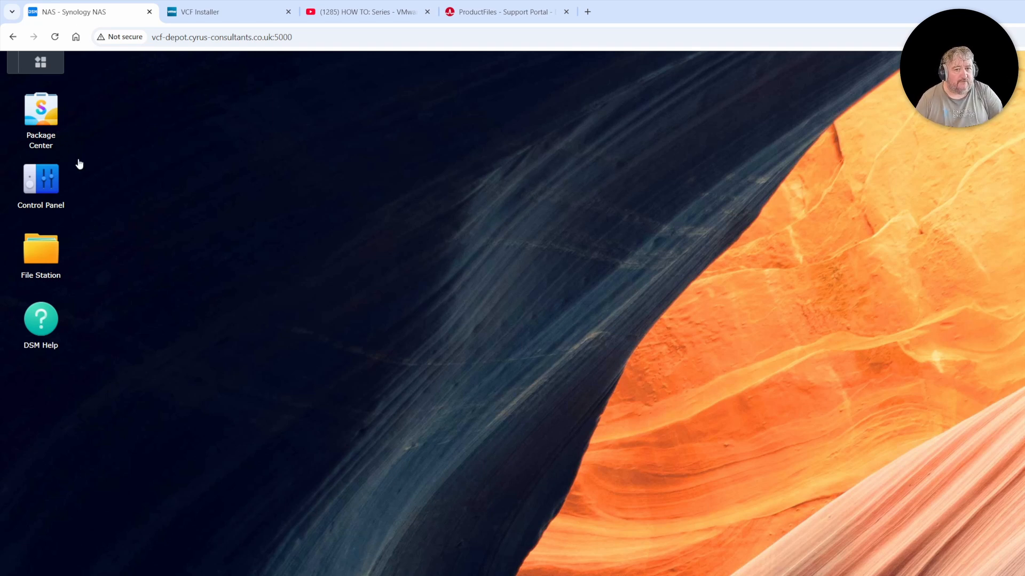
pyautogui.click(41, 112)
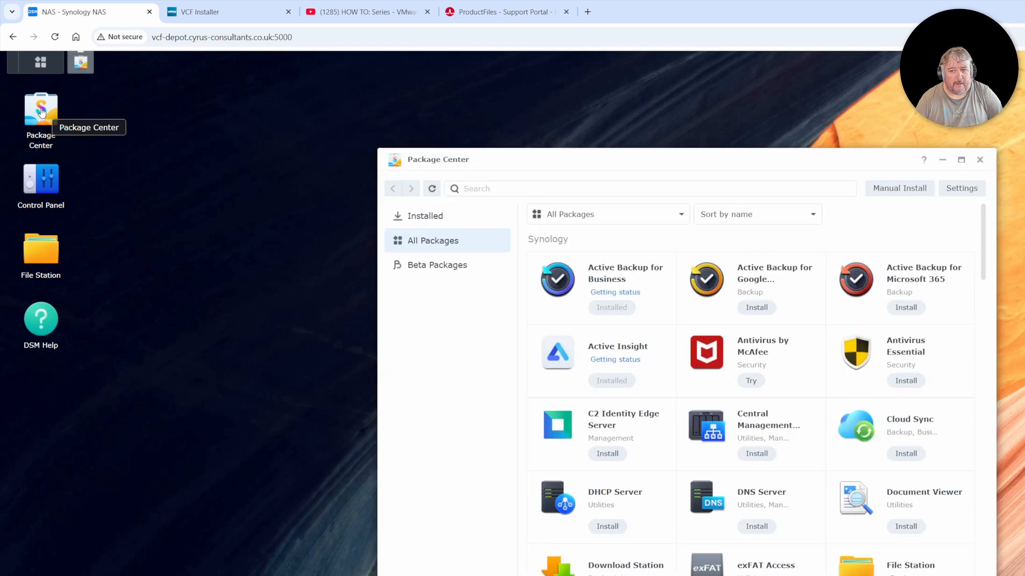
pyautogui.click(490, 189)
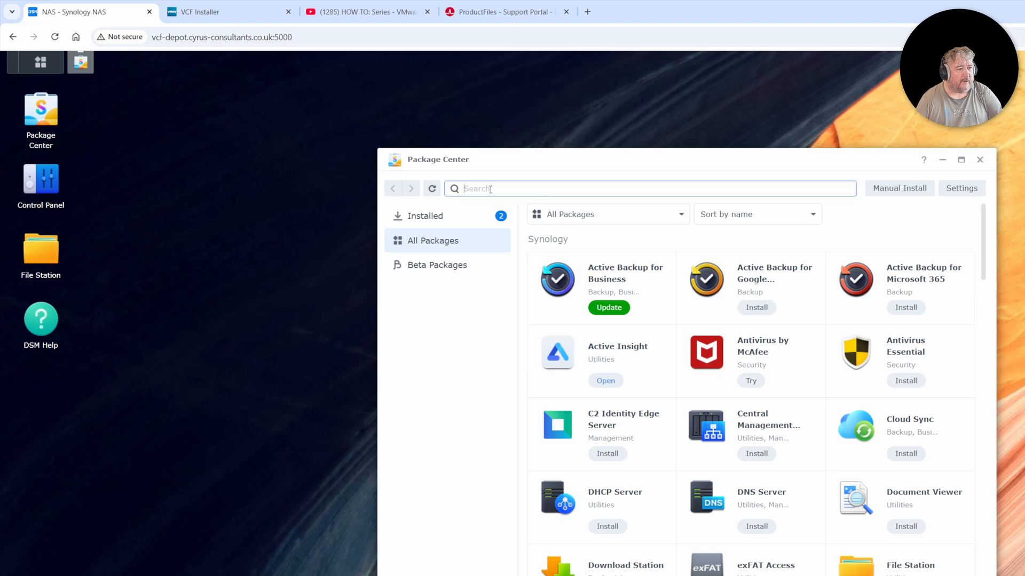
pyautogui.write('web')
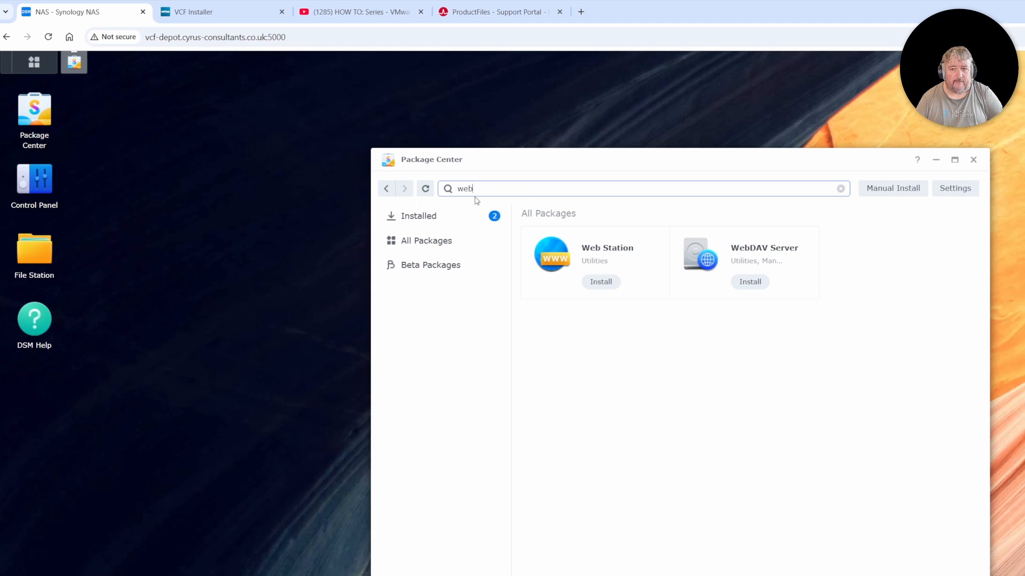
pyautogui.click(577, 283)
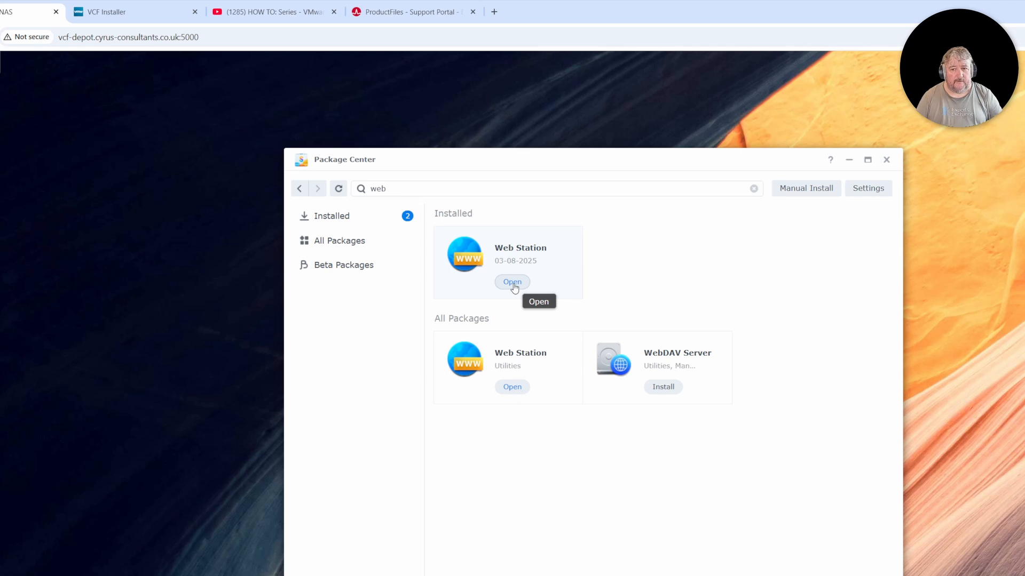
# Open Web Station, dismiss the back-ends message and install the Apache HTTP Server 2.4 back-end package, closing Package Center when done
pyautogui.click(513, 284)
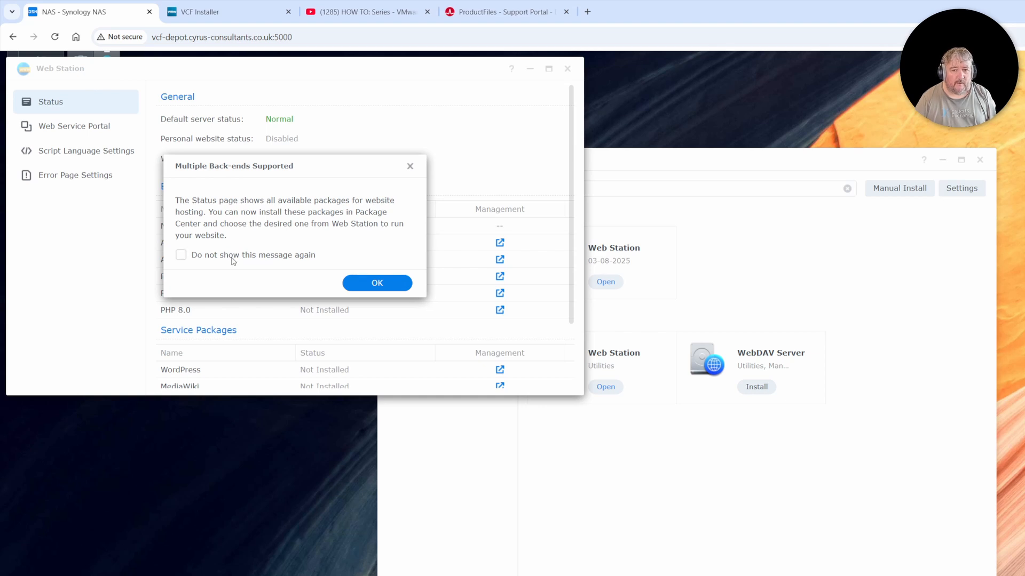
pyautogui.click(362, 286)
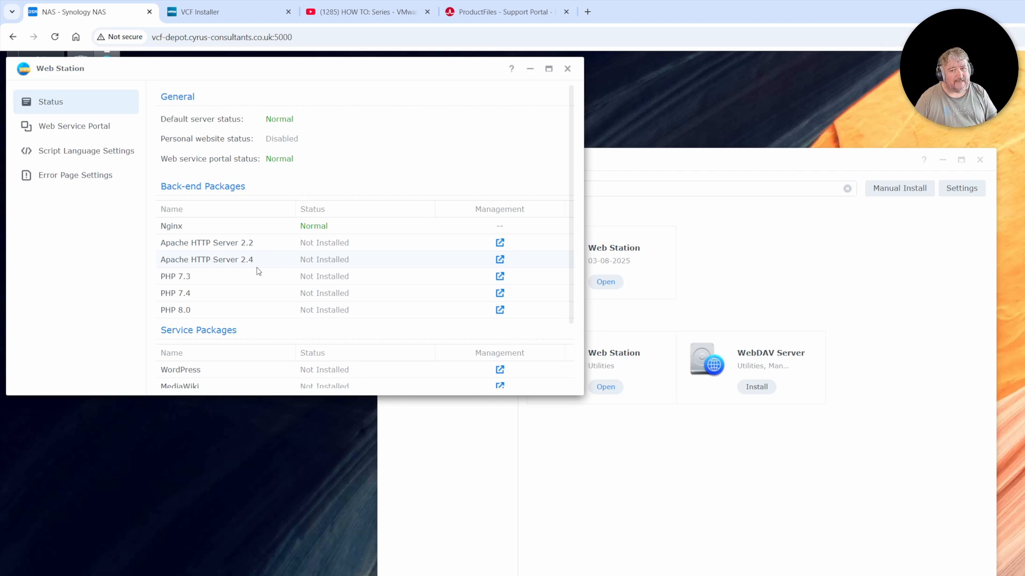
pyautogui.click(499, 260)
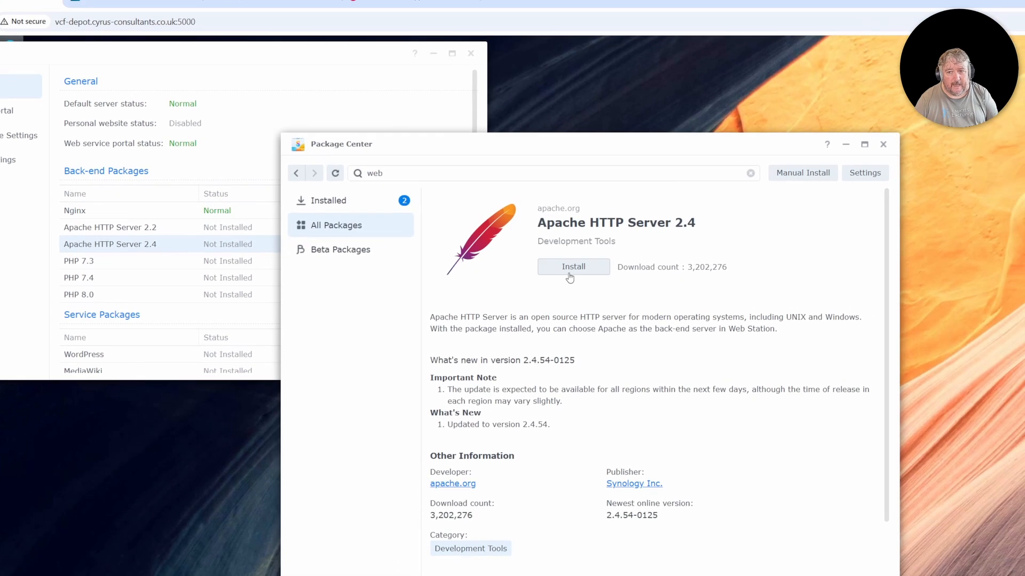
pyautogui.click(669, 283)
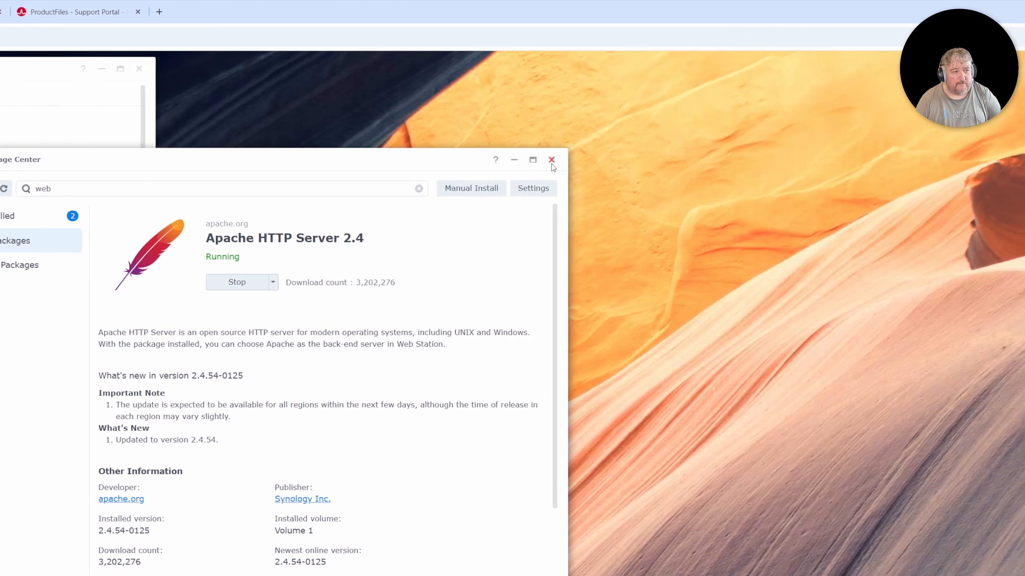
pyautogui.click(551, 160)
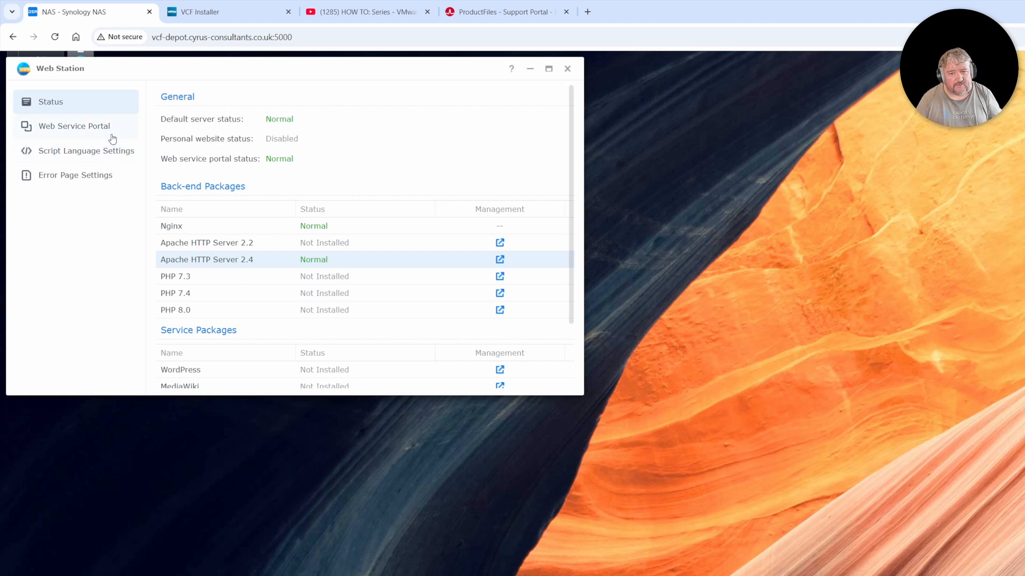
# Set the default server portal's HTTP back-end to Apache HTTP Server 2.4, enable the personal website, save and close Web Station
pyautogui.click(111, 137)
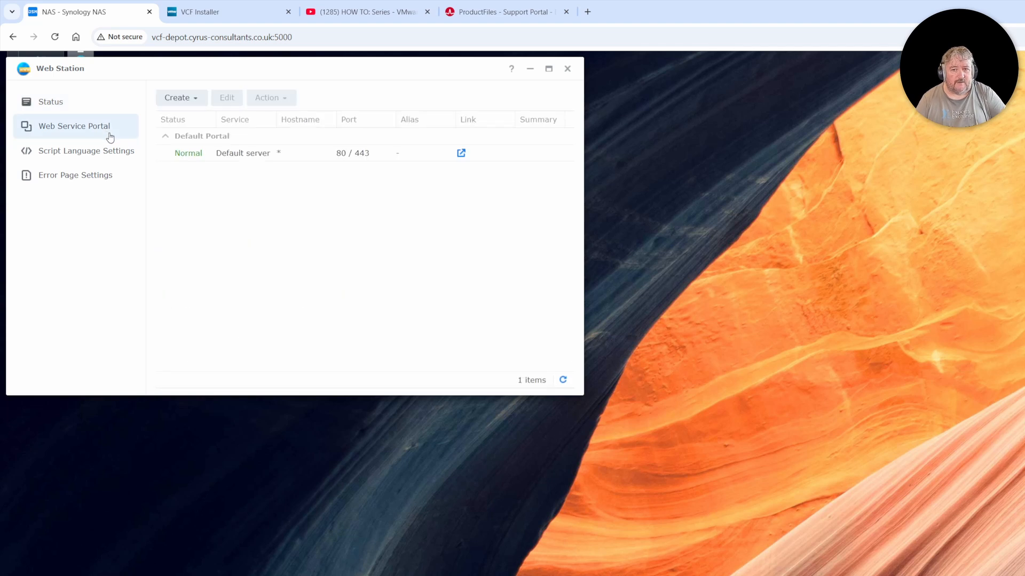
pyautogui.click(265, 156)
pyautogui.click(227, 99)
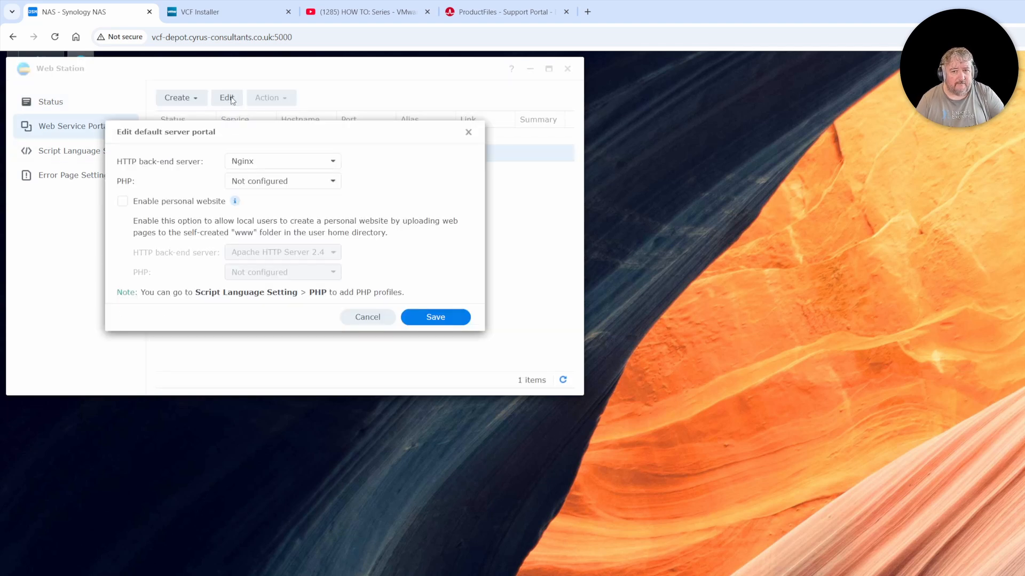
pyautogui.click(247, 162)
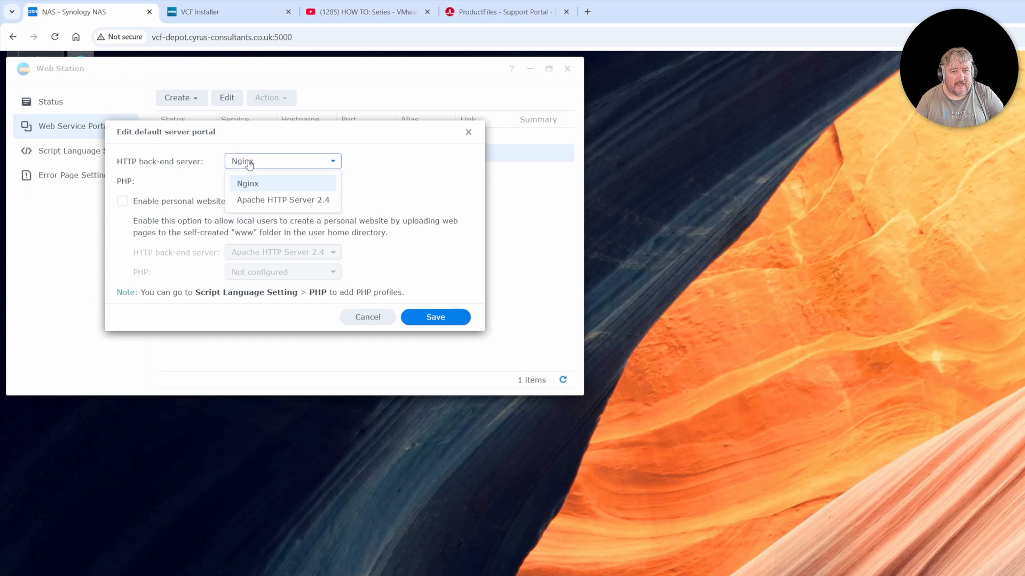
pyautogui.click(315, 208)
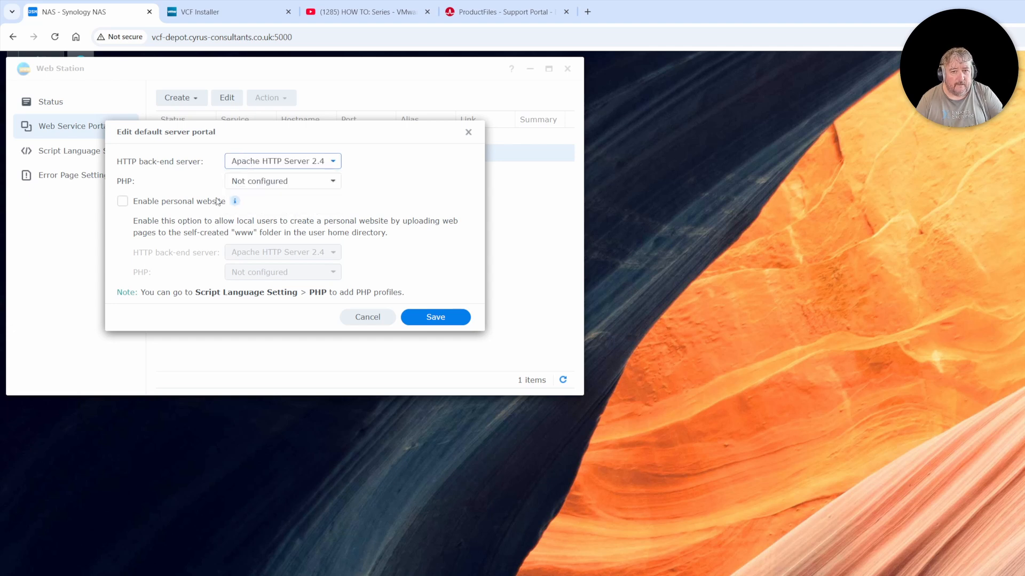
pyautogui.click(176, 205)
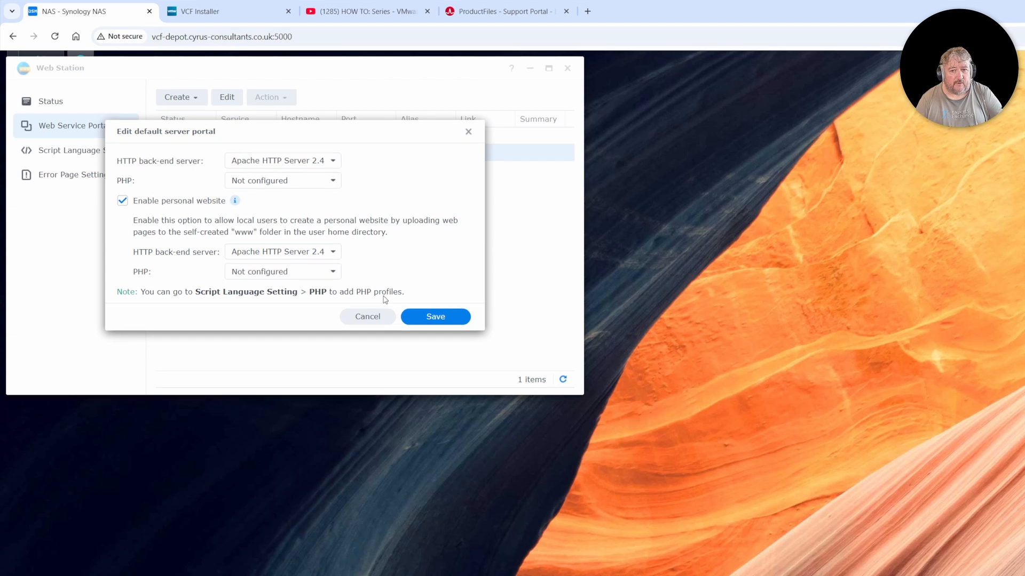
pyautogui.click(437, 295)
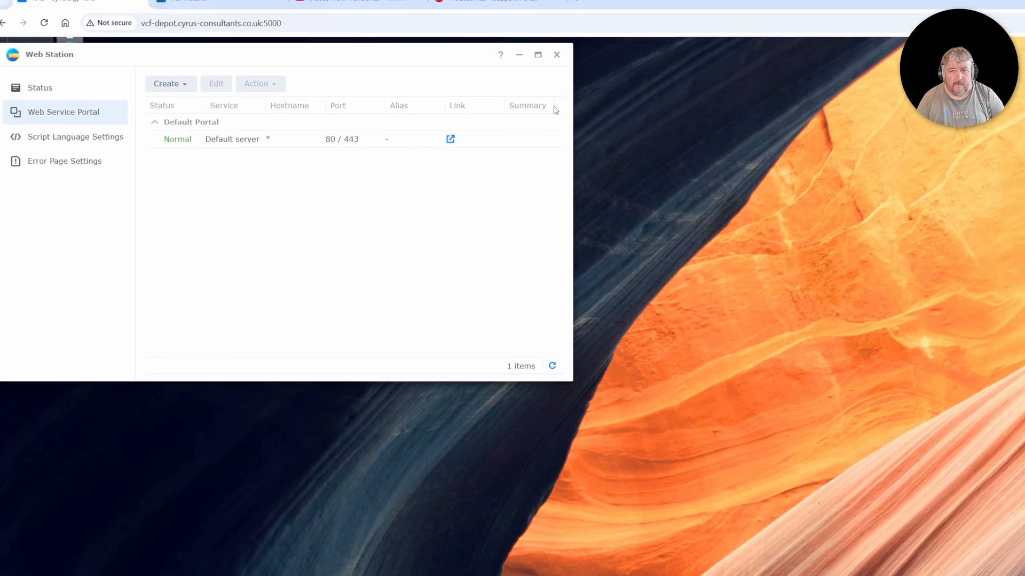
pyautogui.click(526, 66)
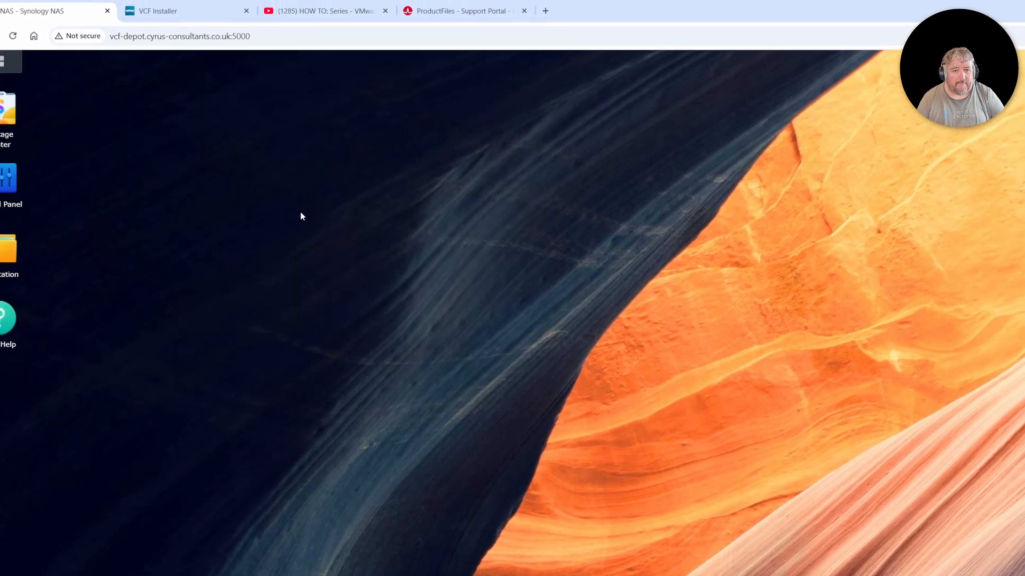
# Upload vcf-9.0.0.0-offline-depot-metadata.zip from Downloads to the NAS web folder in File Station, skipping existing files
pyautogui.click(38, 262)
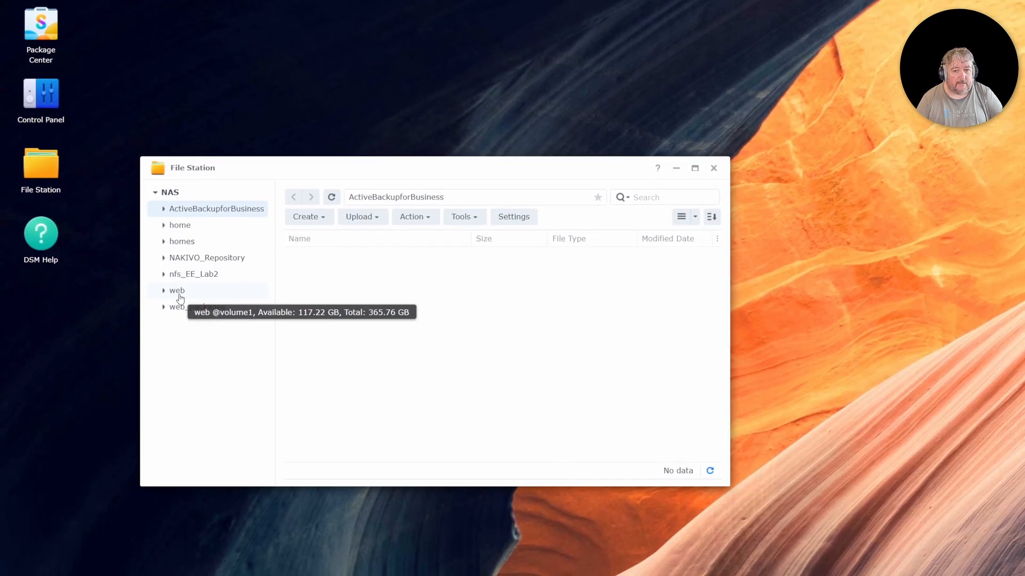
pyautogui.click(179, 308)
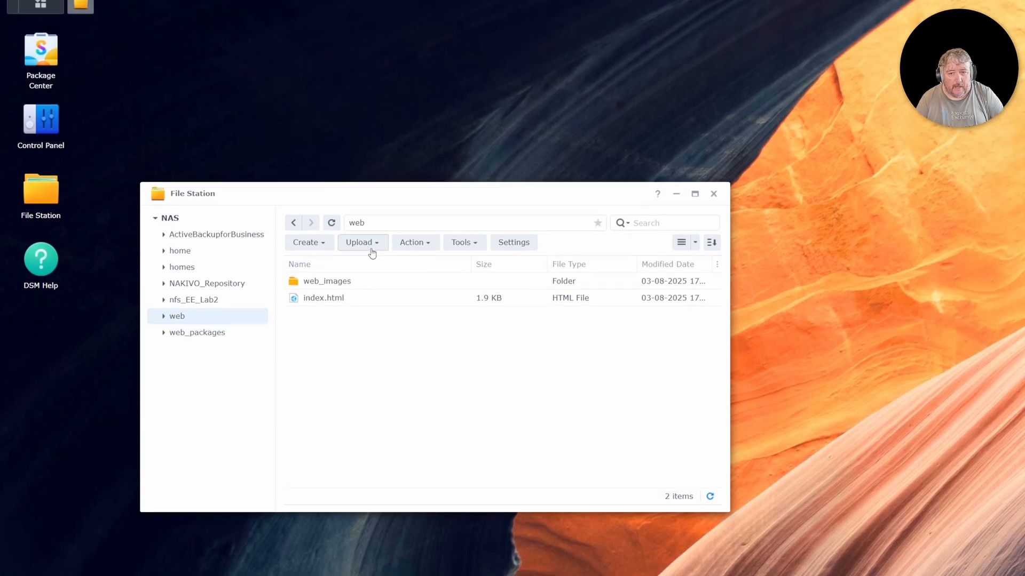
pyautogui.click(368, 189)
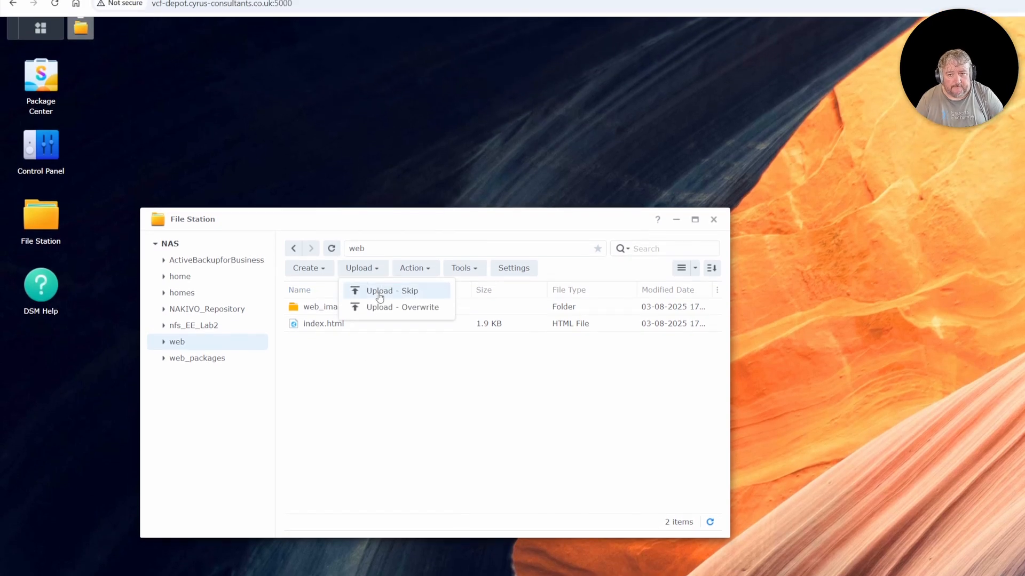
pyautogui.click(379, 293)
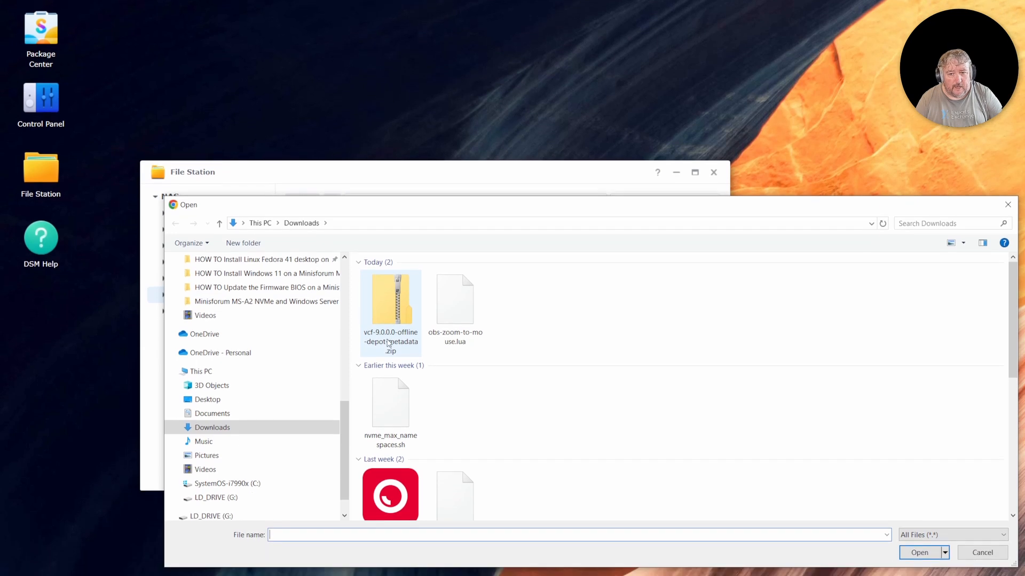
pyautogui.click(389, 343)
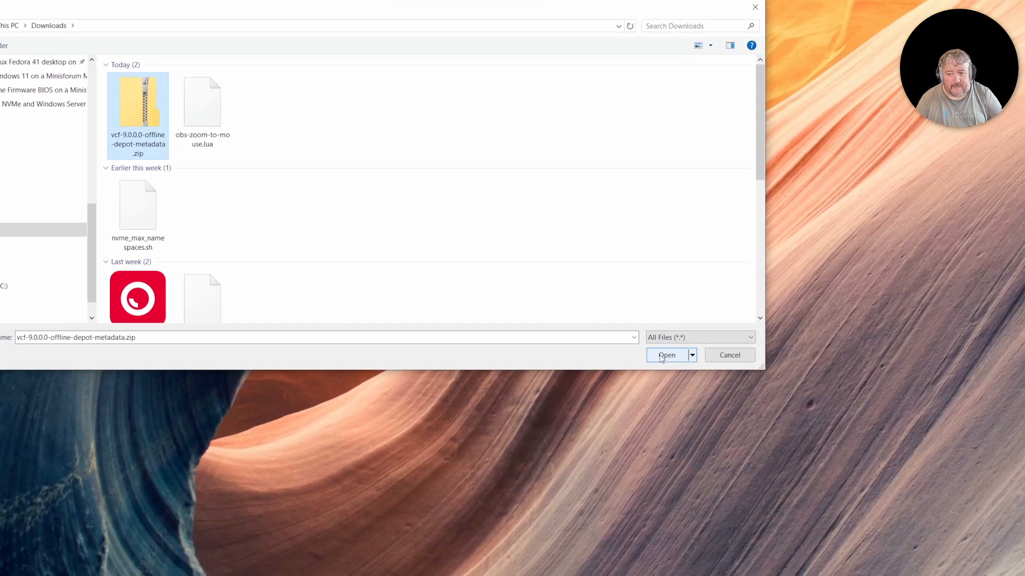
pyautogui.click(919, 496)
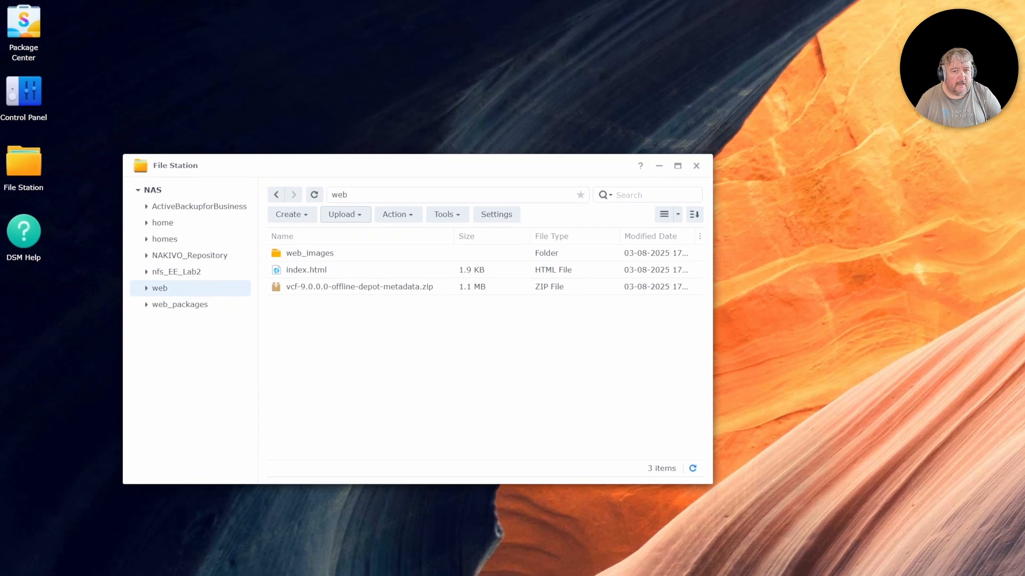
# Extract vcf-9.0.0.0-offline-depot-metadata.zip directly into the web folder
pyautogui.click(289, 287)
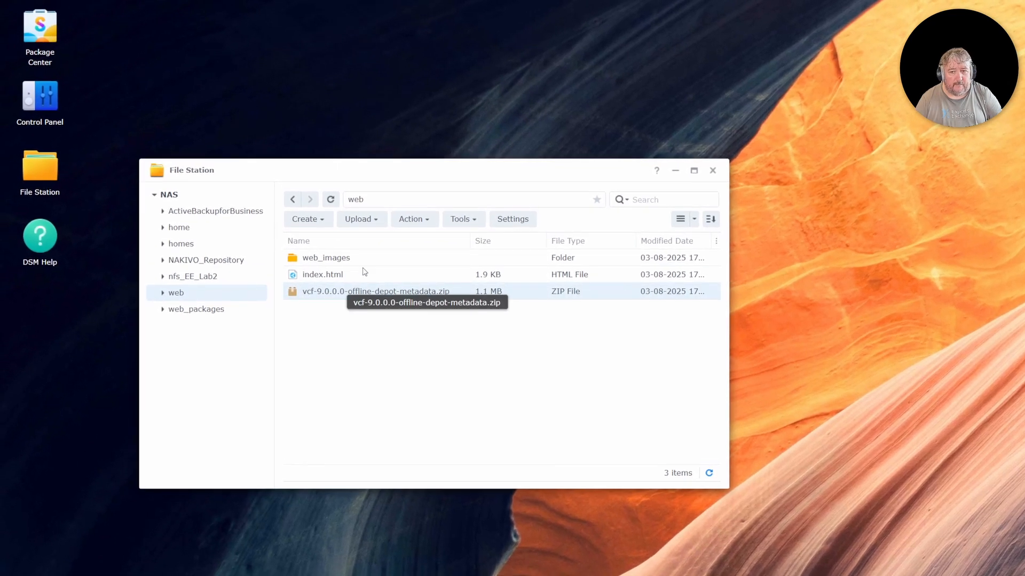
pyautogui.click(415, 223)
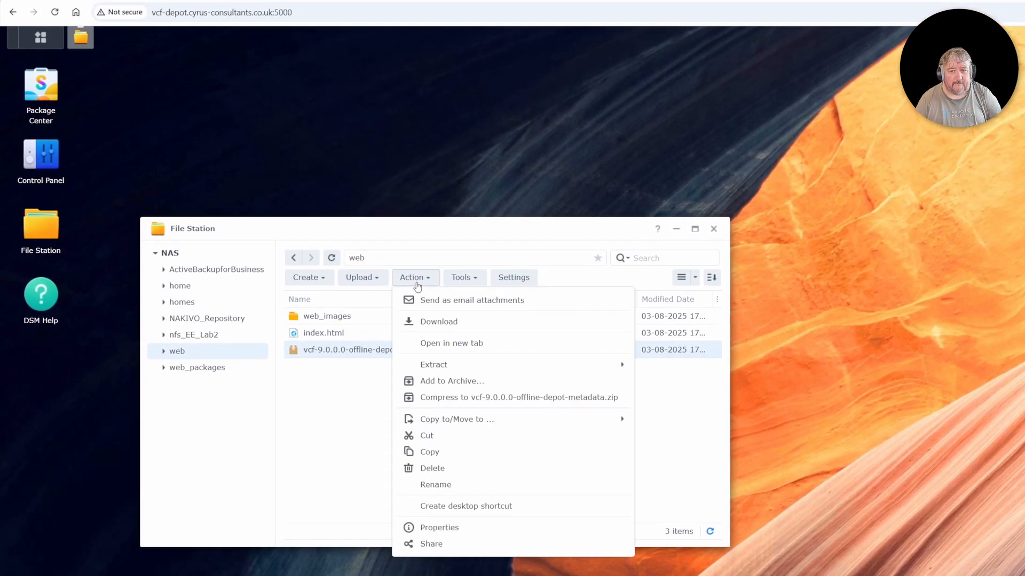
pyautogui.moveTo(444, 368)
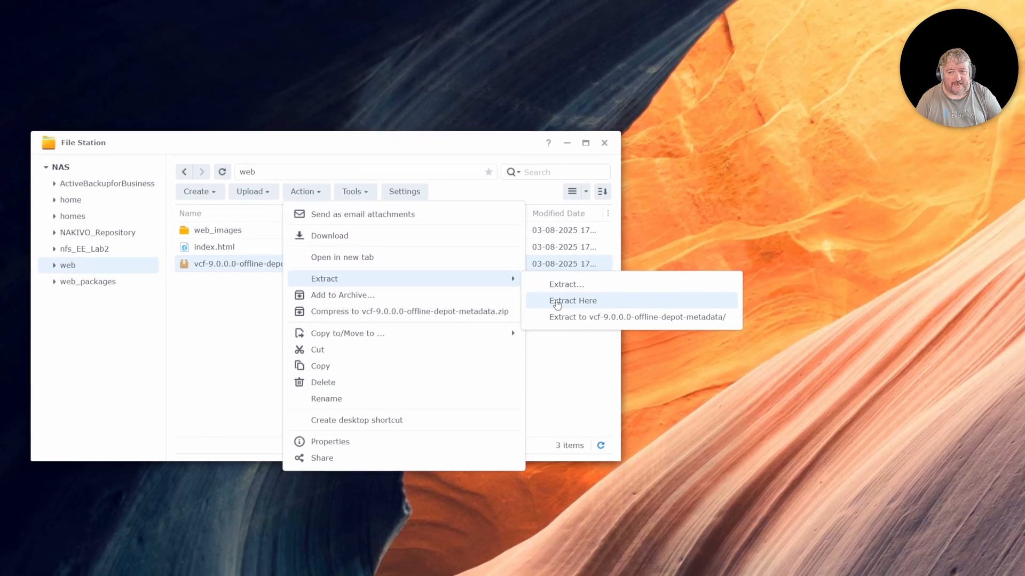
pyautogui.click(674, 325)
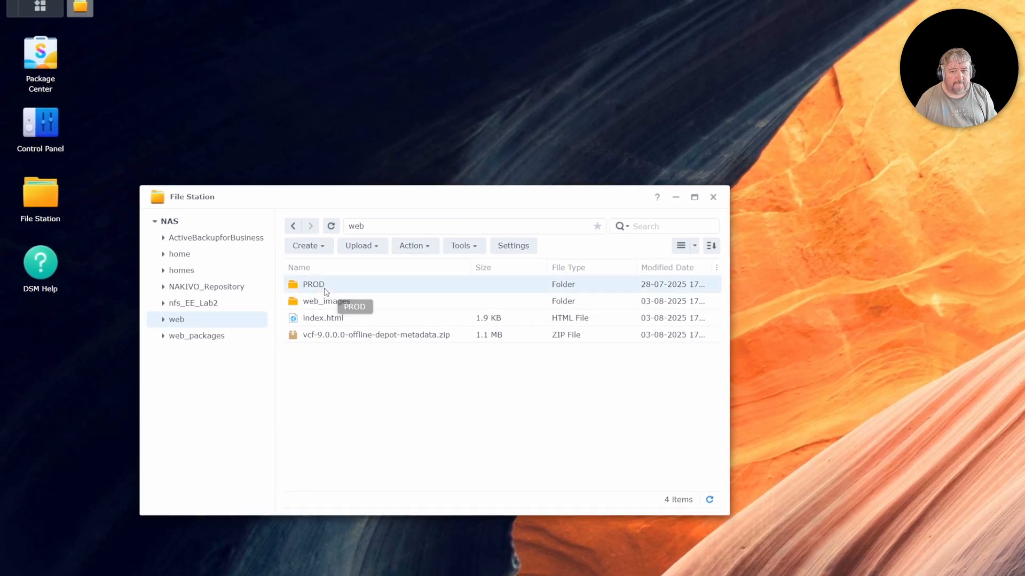
# Examine the extracted PROD folder and its COMP subfolder, and return to the PROD level
pyautogui.doubleClick(325, 289)
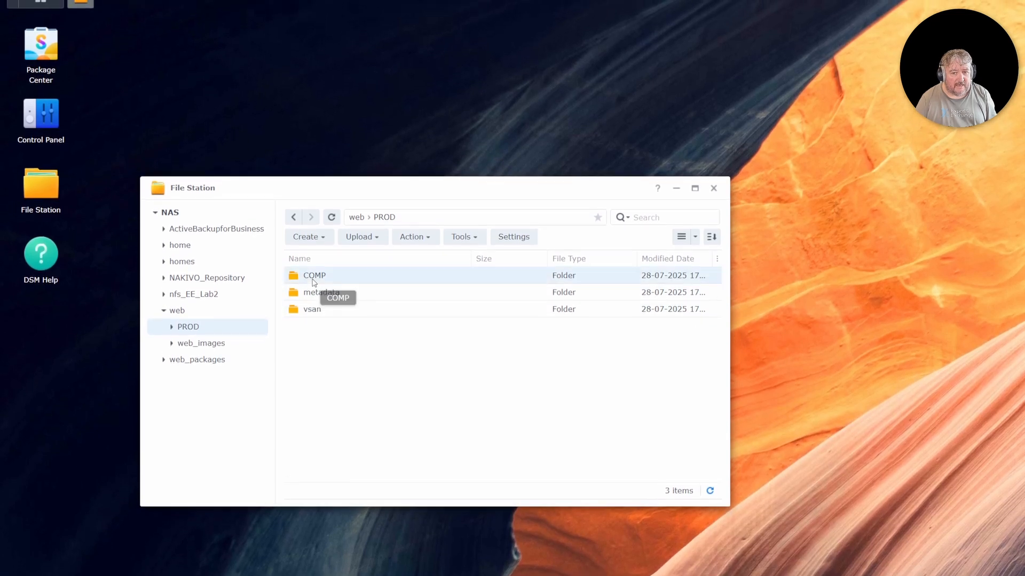
pyautogui.doubleClick(313, 282)
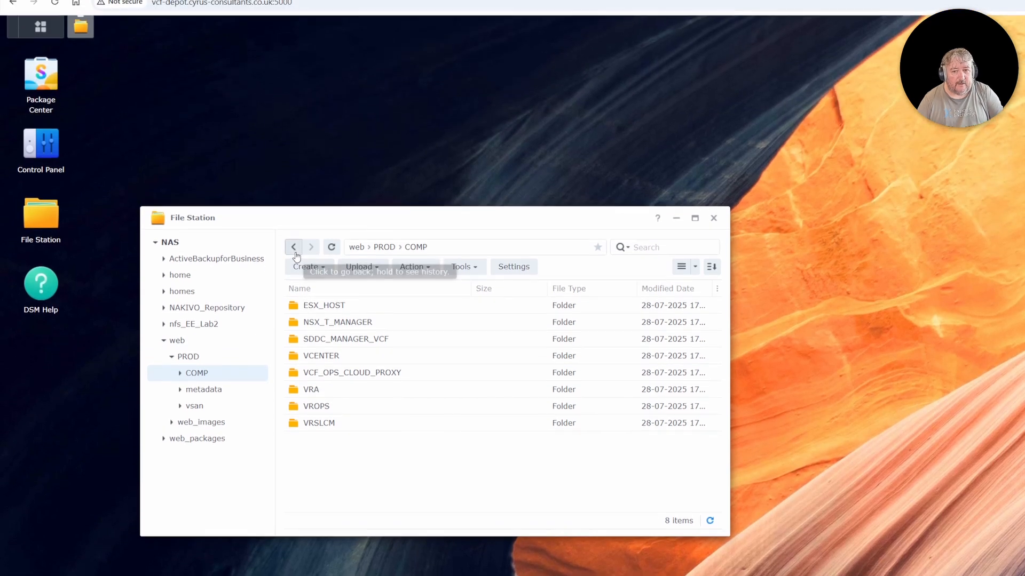
pyautogui.click(293, 219)
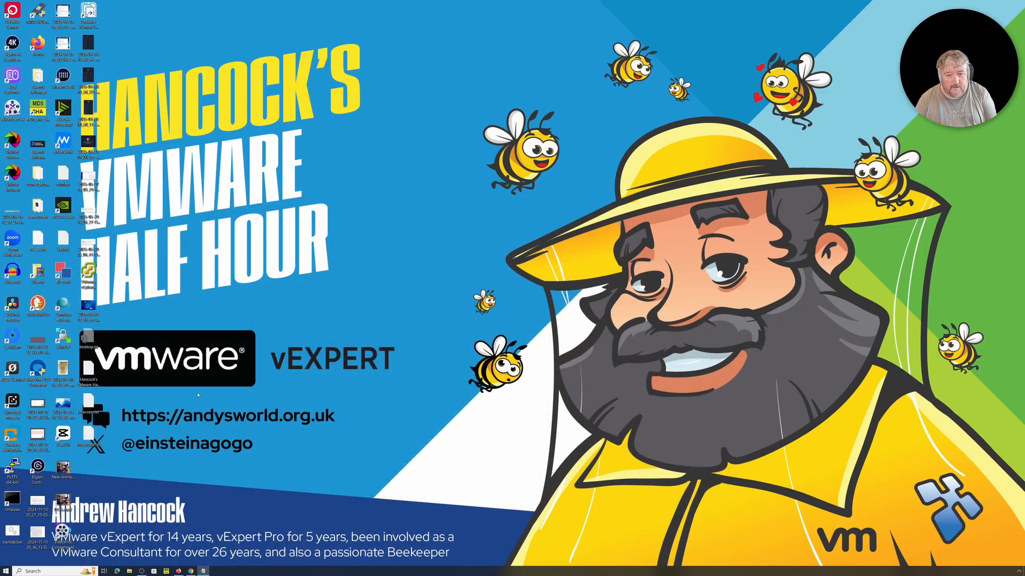
# Open the htaccess text file from the Windows desktop in Notepad, review its authentication directives and close it
pyautogui.doubleClick(87, 404)
pyautogui.rightClick(87, 405)
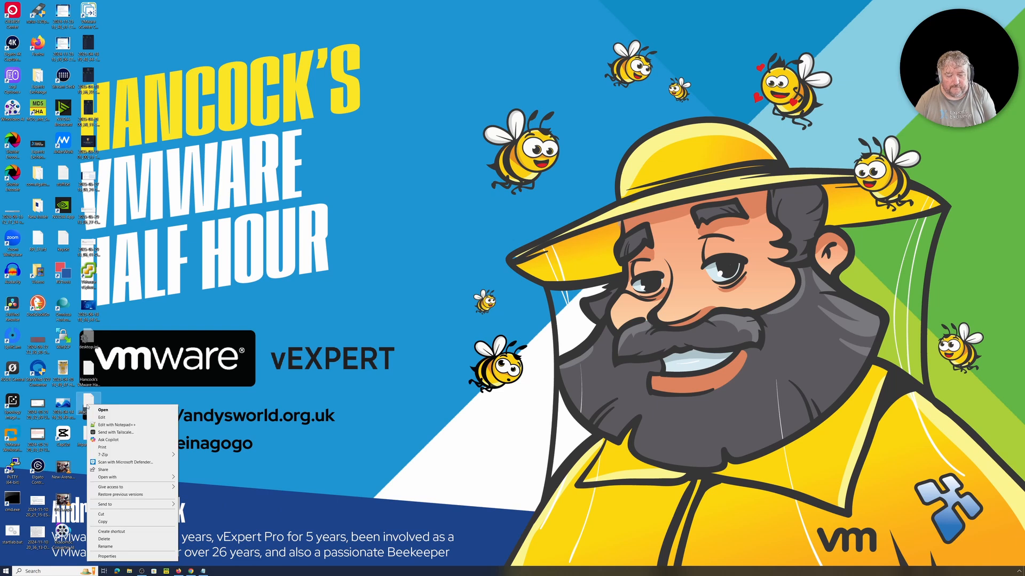
pyautogui.click(118, 418)
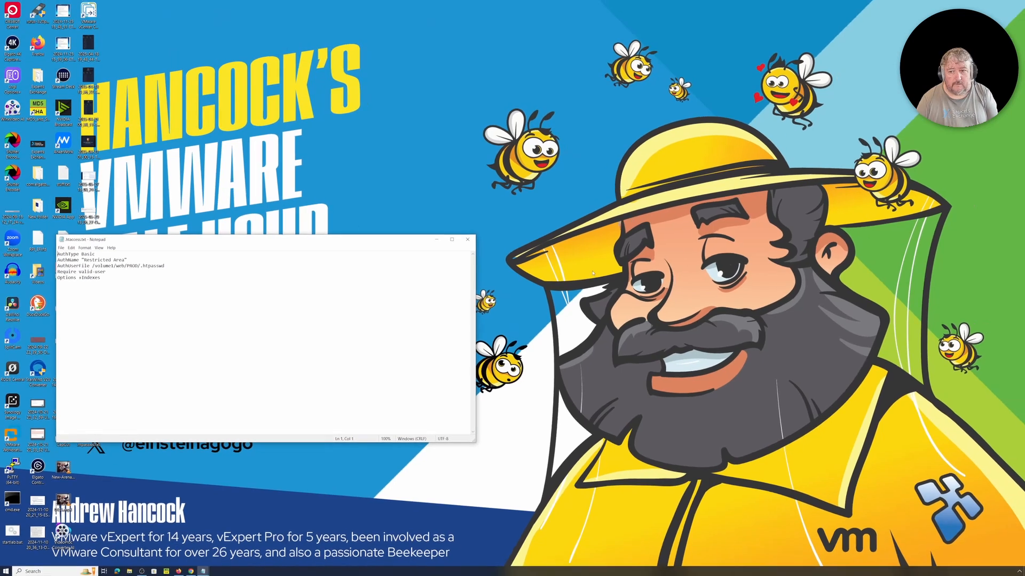
pyautogui.click(467, 240)
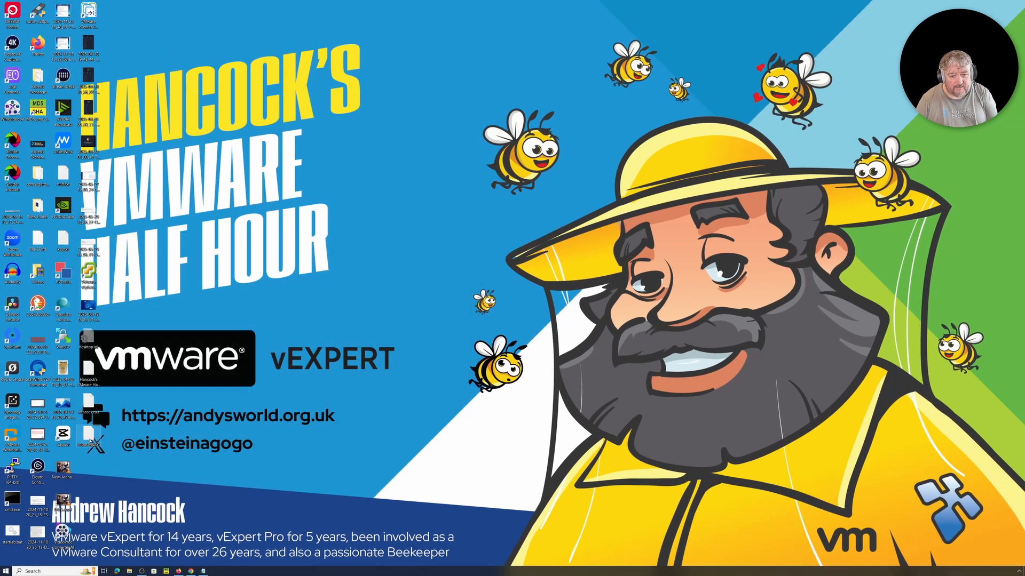
# Open the .htpasswd.txt file from the Windows desktop for editing, review its credential entry and close it
pyautogui.rightClick(90, 440)
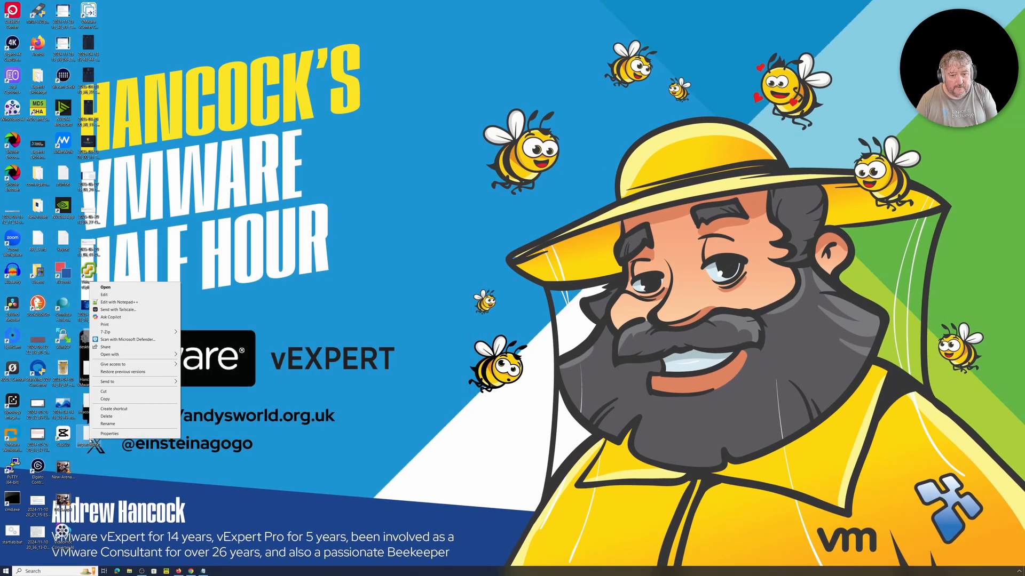
pyautogui.click(128, 296)
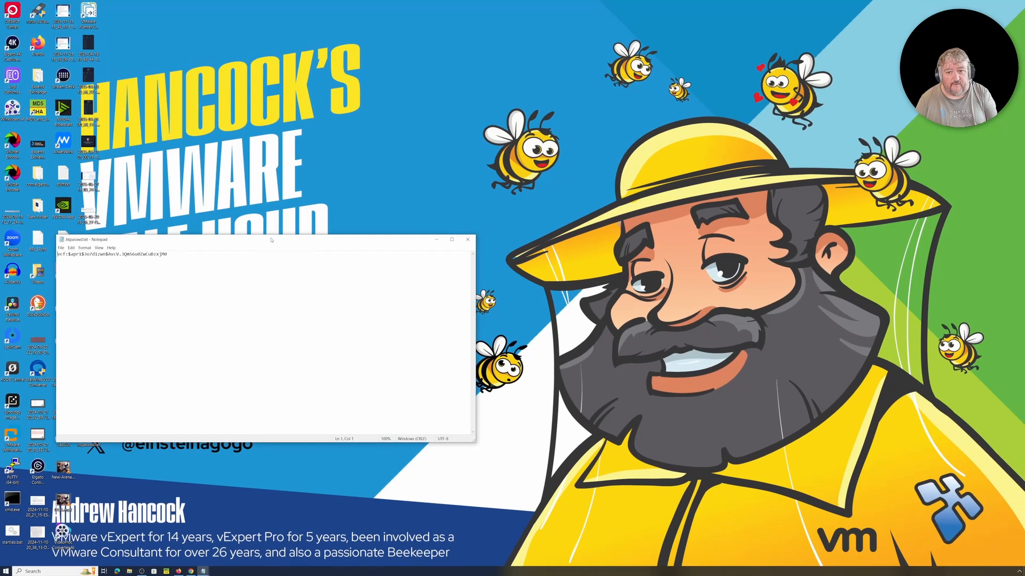
pyautogui.click(466, 240)
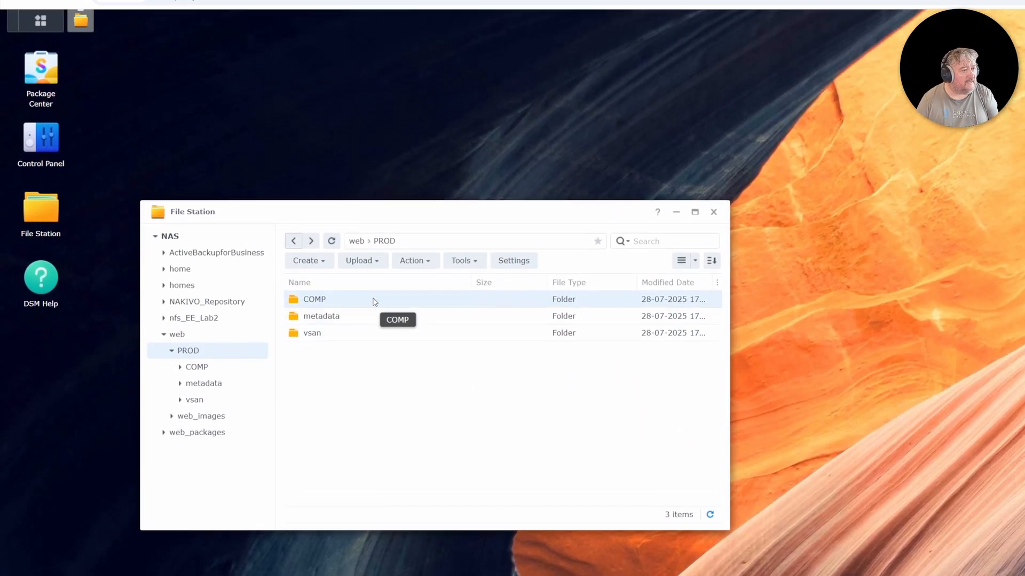
# Upload .htaccess.txt and .htpasswd.txt from the Windows desktop to the NAS web/PROD folder, skipping existing files
pyautogui.click(378, 264)
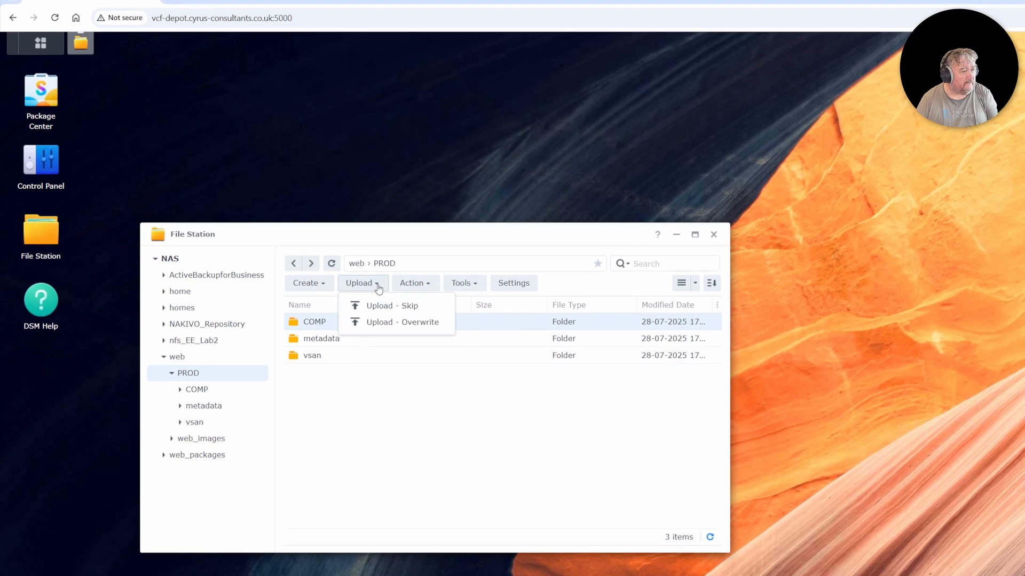
pyautogui.click(379, 305)
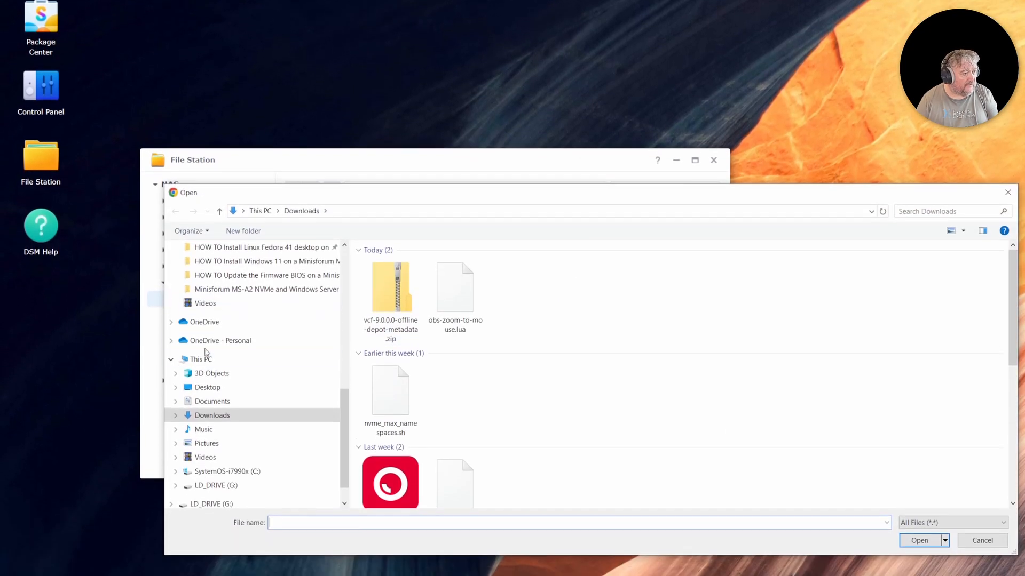
pyautogui.click(211, 387)
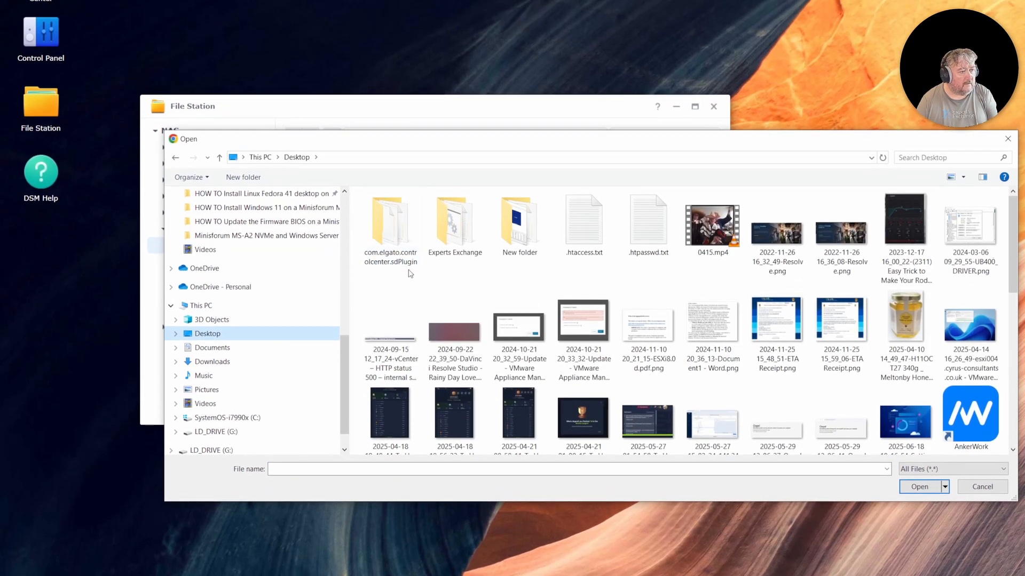
pyautogui.click(559, 211)
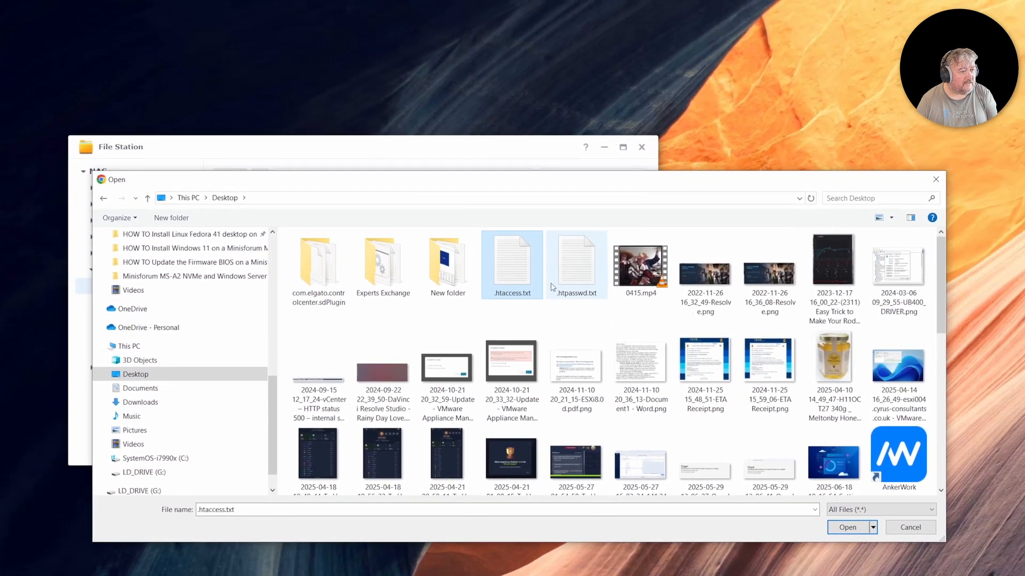
pyautogui.keyDown('ctrl'); pyautogui.click(619, 251); pyautogui.keyUp('ctrl')
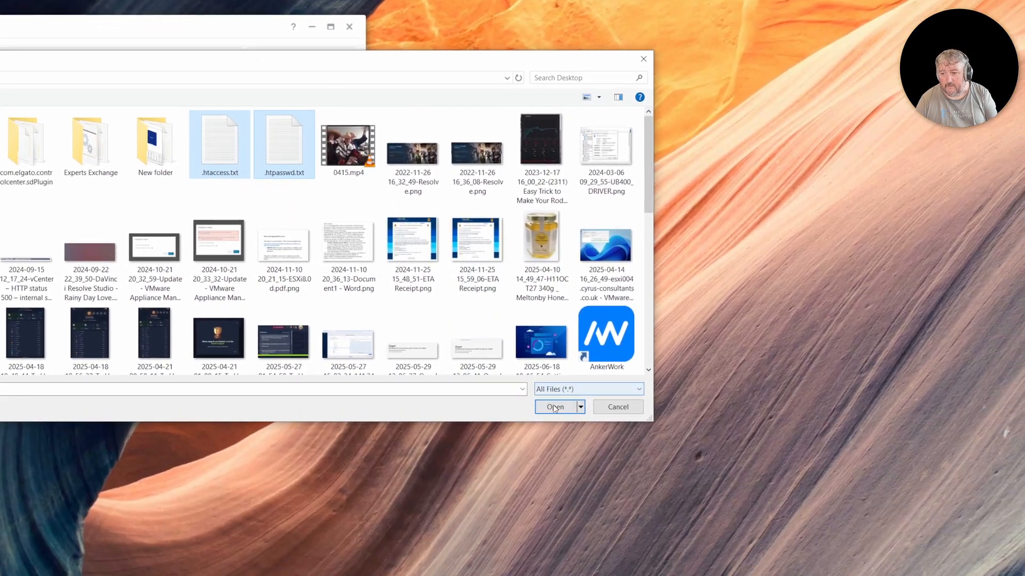
pyautogui.click(554, 408)
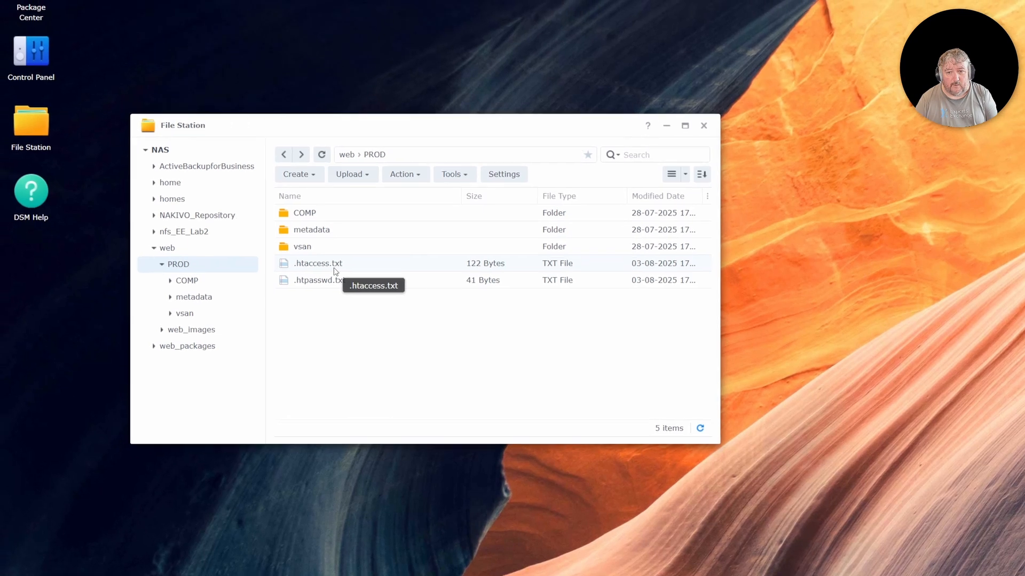
# Rename .htaccess.txt in the PROD folder to .htaccess
pyautogui.rightClick(326, 253)
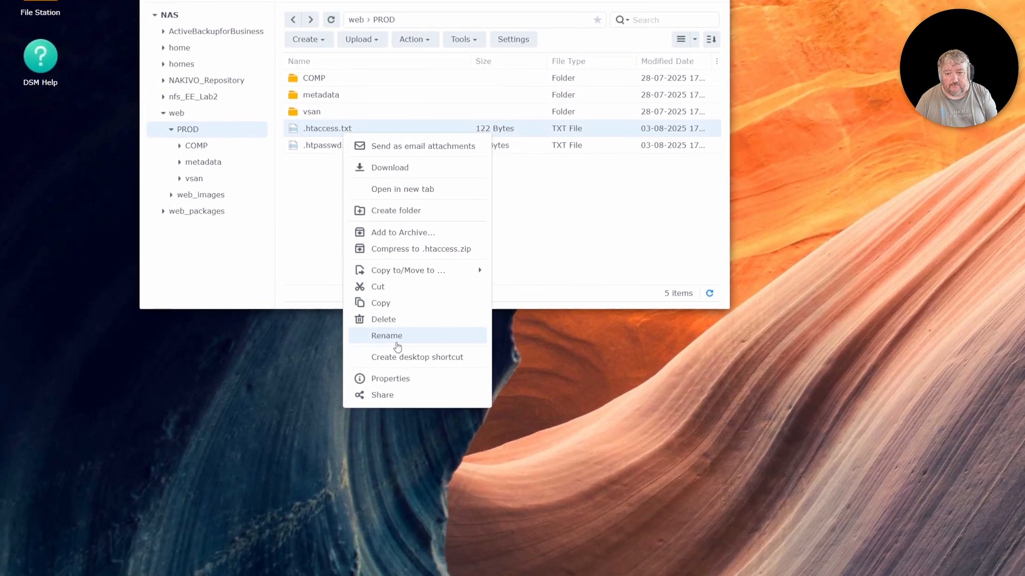
pyautogui.click(392, 382)
pyautogui.click(375, 196)
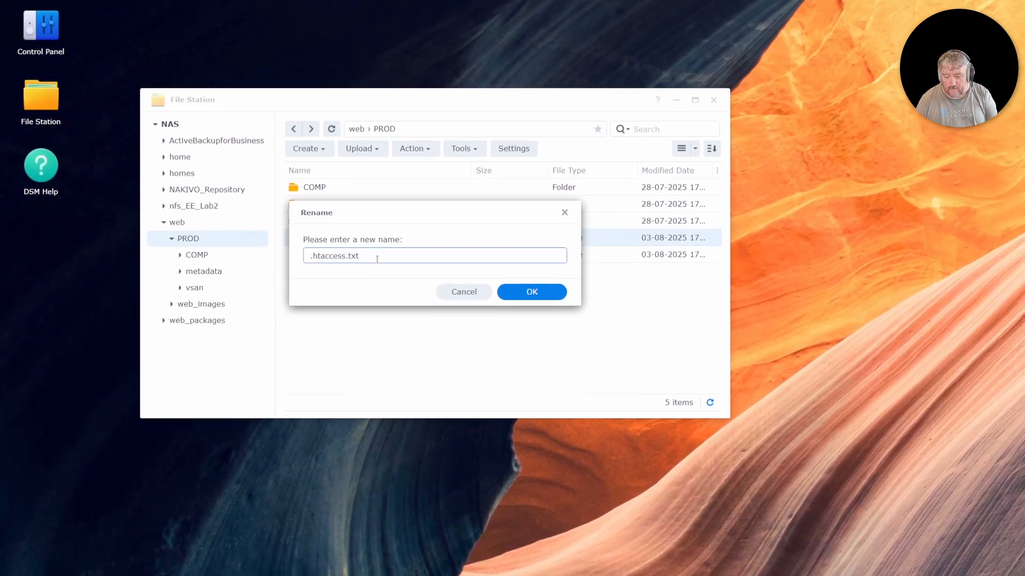
pyautogui.press('BackSpace')
pyautogui.press('BackSpace')
pyautogui.press('BackSpace')
pyautogui.press('BackSpace')
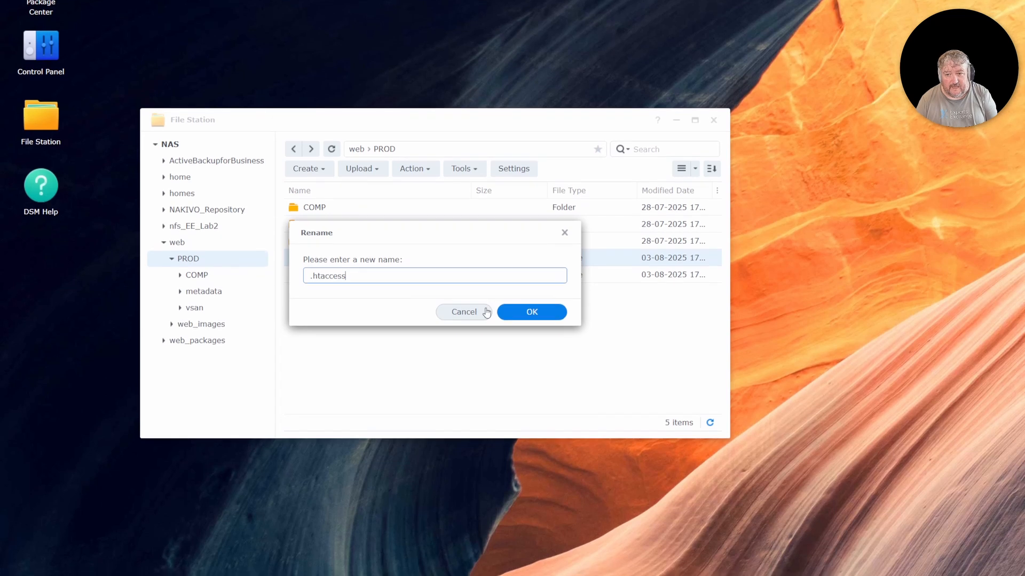
pyautogui.click(527, 317)
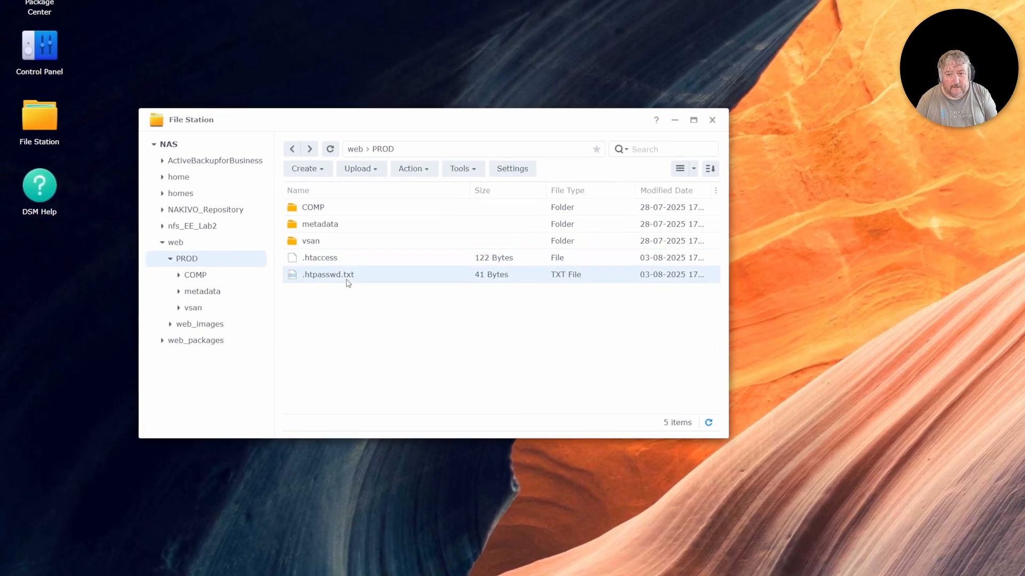
# Rename .htpasswd.txt in the PROD folder to .htpasswd
pyautogui.rightClick(350, 271)
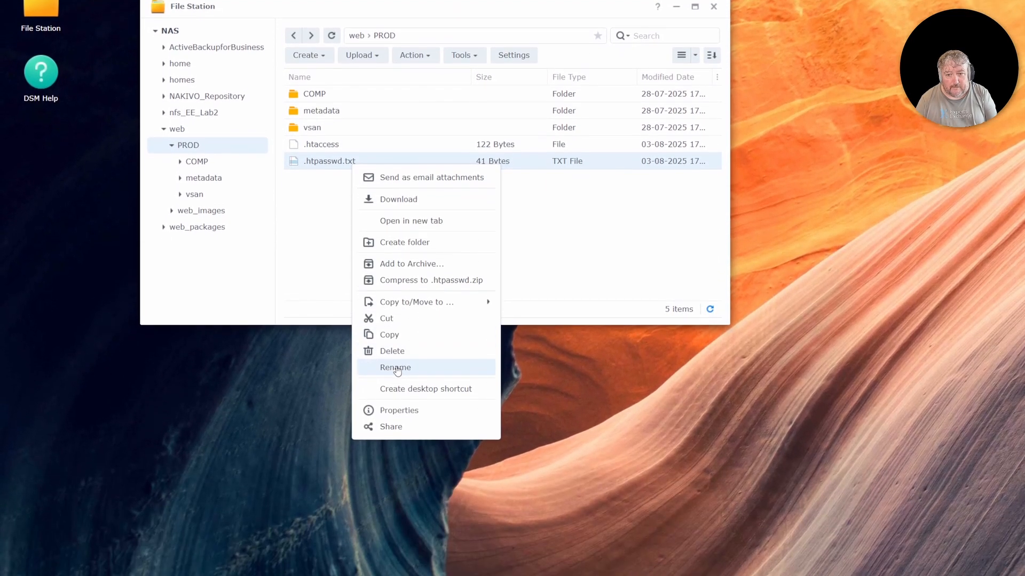
pyautogui.click(395, 426)
pyautogui.click(394, 222)
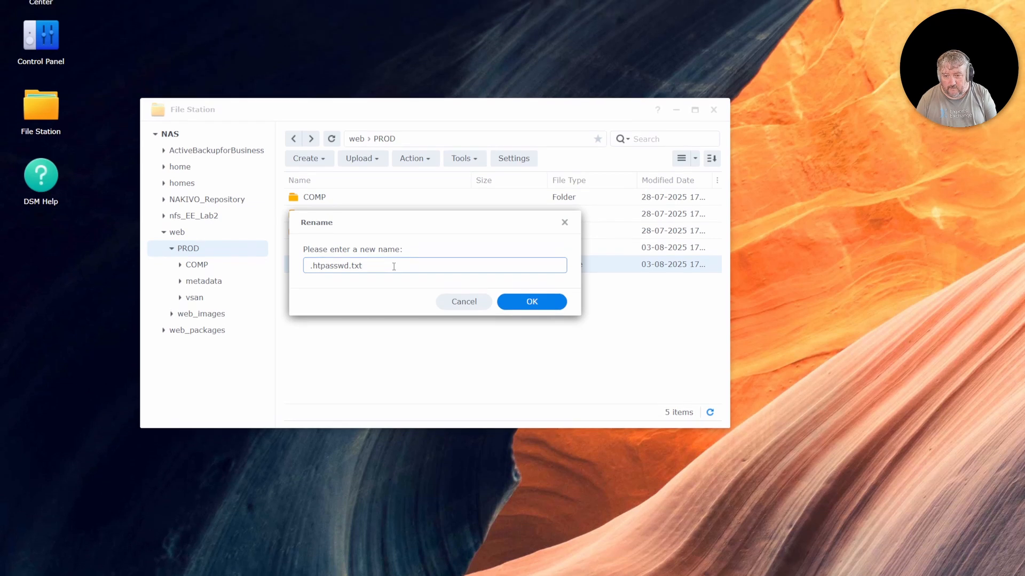
pyautogui.press('BackSpace')
pyautogui.press('BackSpace')
pyautogui.press('BackSpace')
pyautogui.press('BackSpace')
pyautogui.press('BackSpace')
pyautogui.write('d')
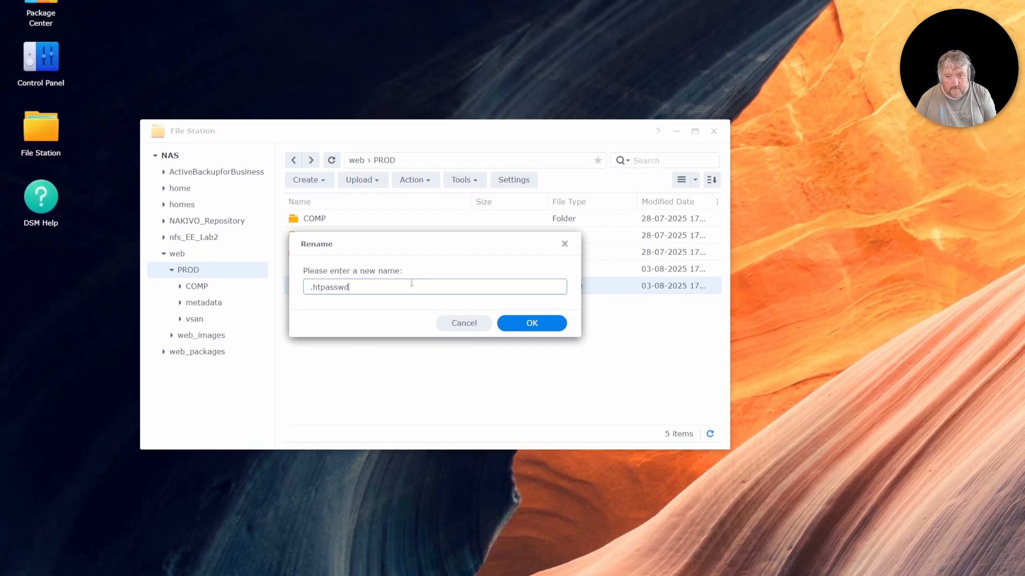
pyautogui.click(506, 320)
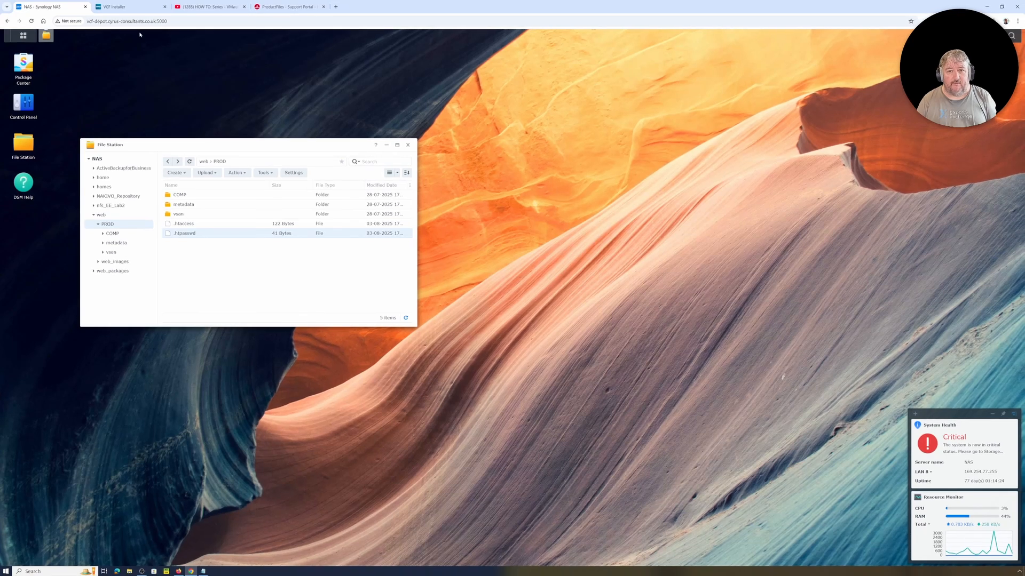
pyautogui.click(331, 9)
pyautogui.click(268, 22)
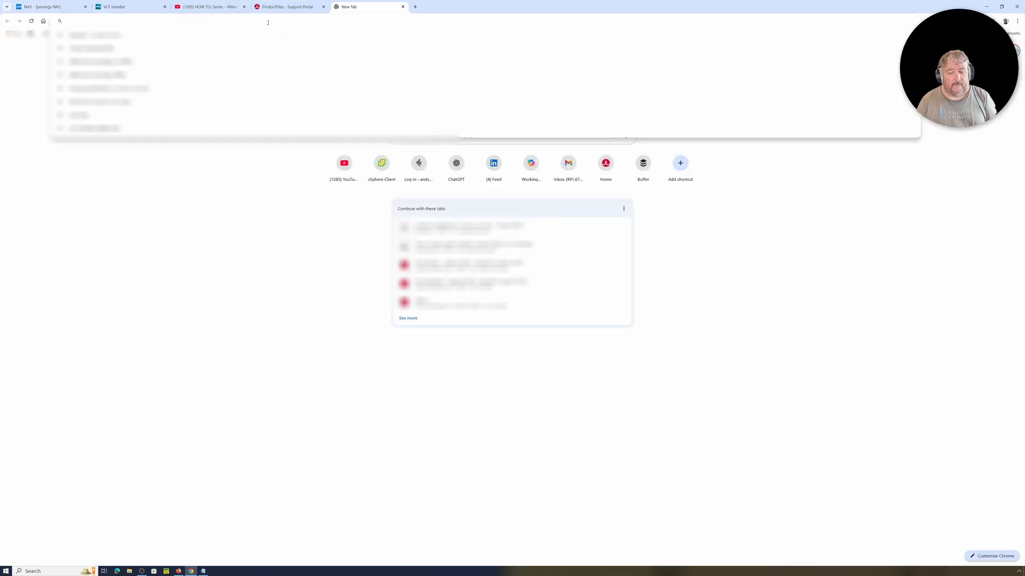
pyautogui.write('vcf-depo')
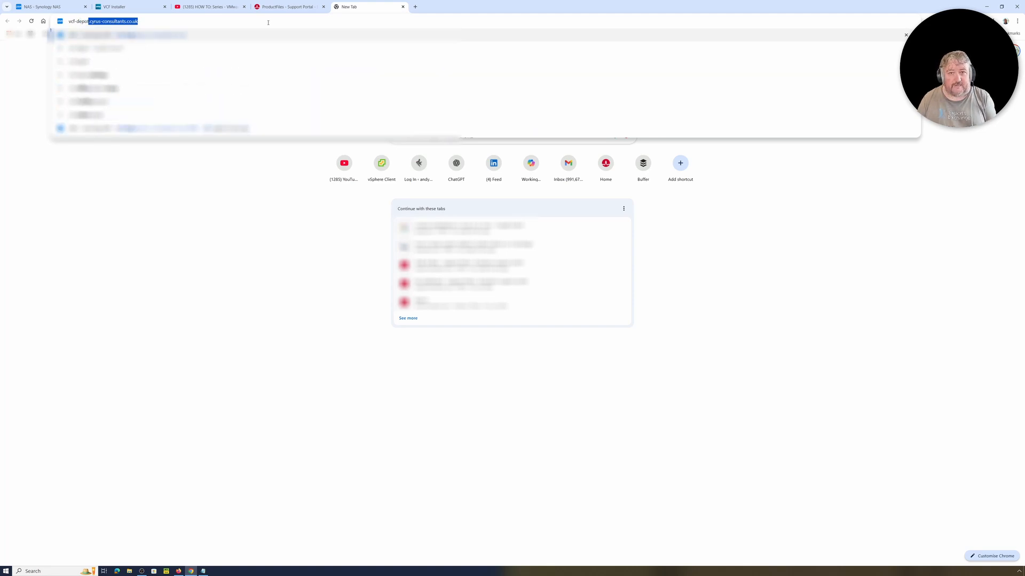
pyautogui.write('t')
pyautogui.press('Right')
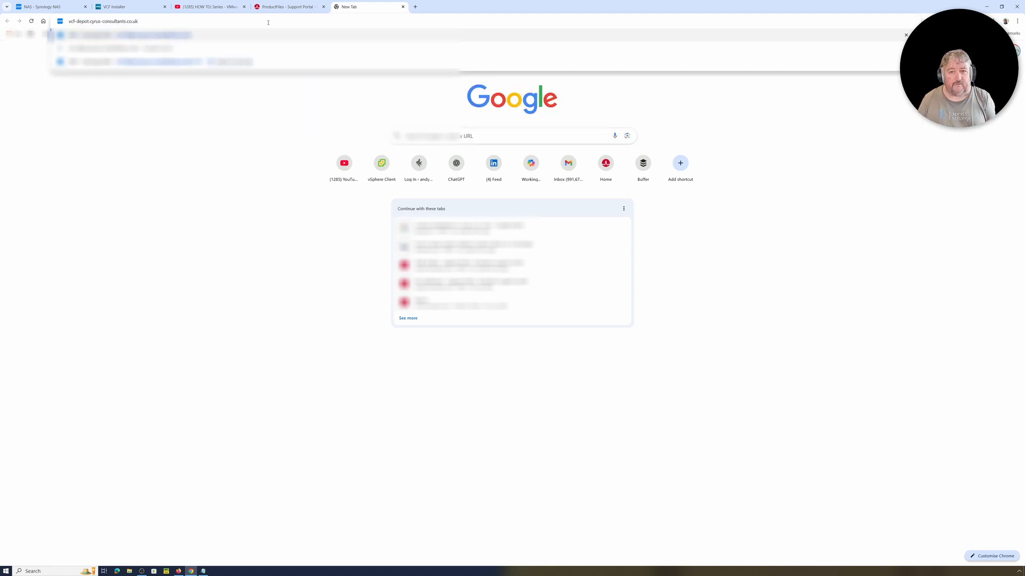
pyautogui.write('/')
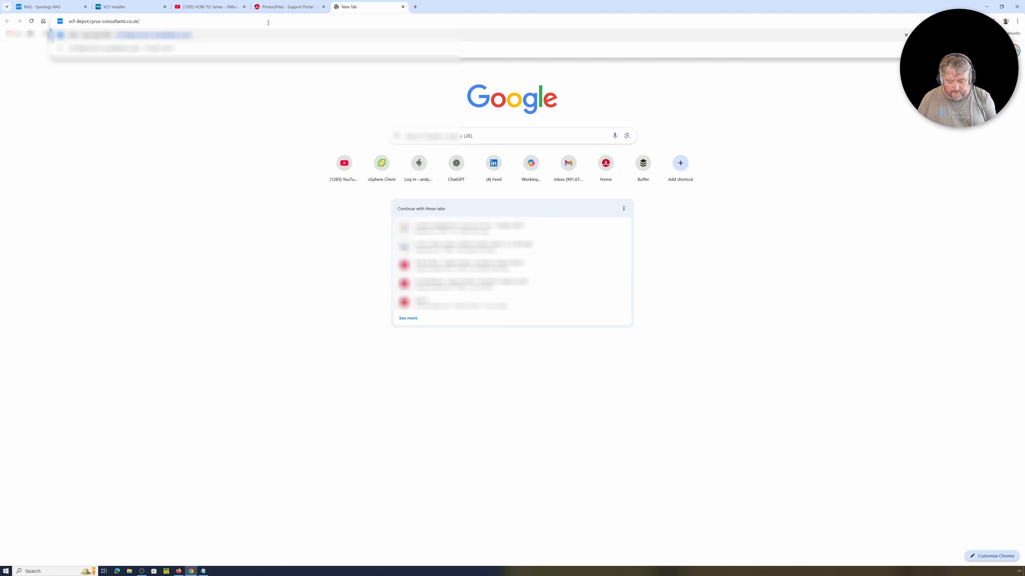
pyautogui.write('PROD')
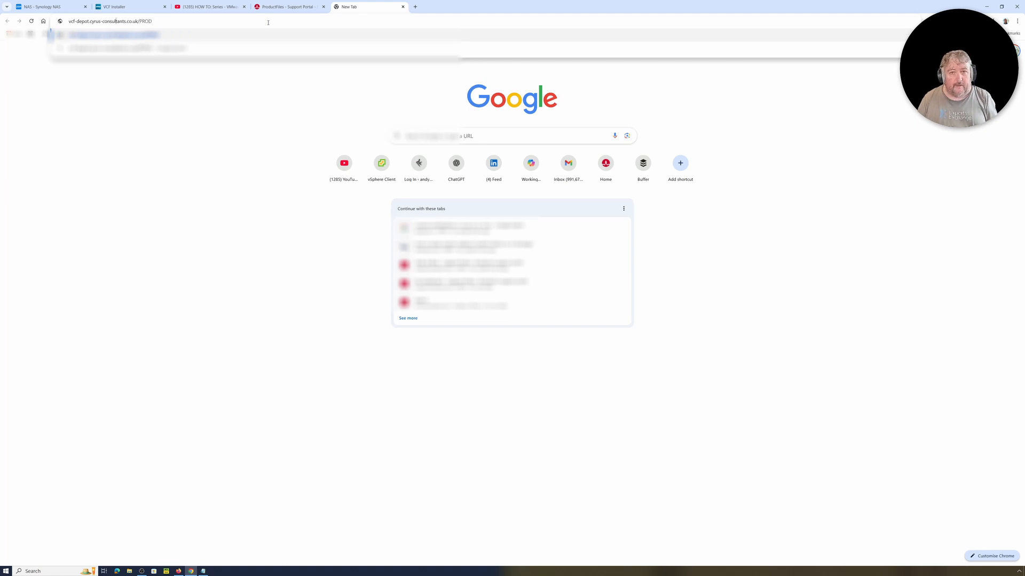
pyautogui.press('Home')
pyautogui.write('http')
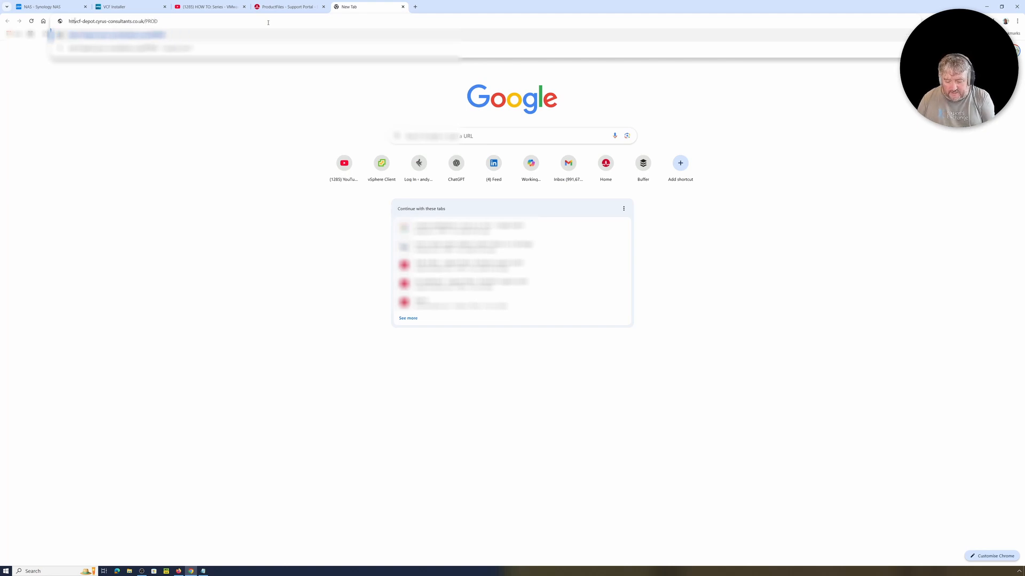
pyautogui.write(':')
pyautogui.press('BackSpace')
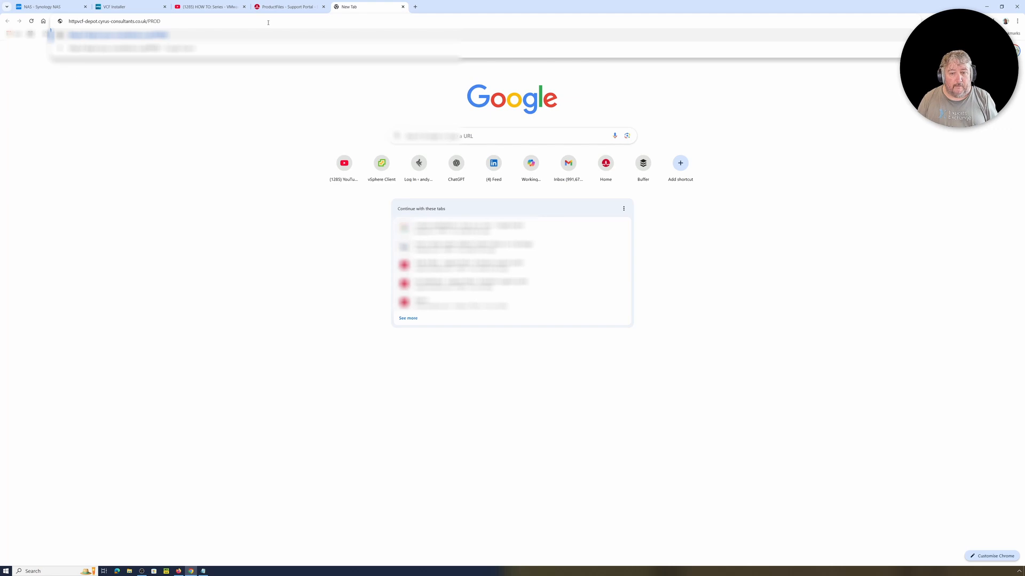
pyautogui.write('://')
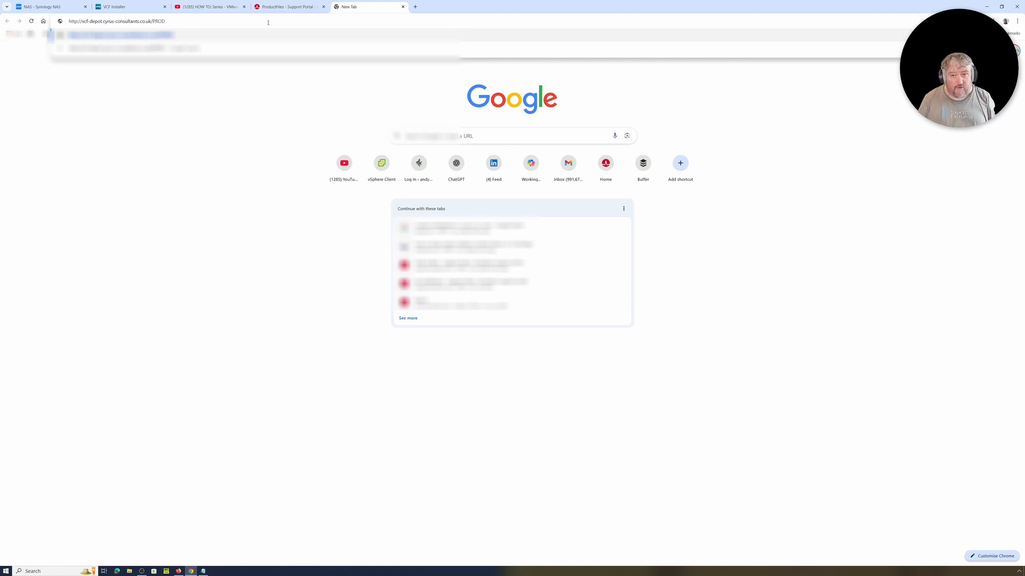
pyautogui.press('Return')
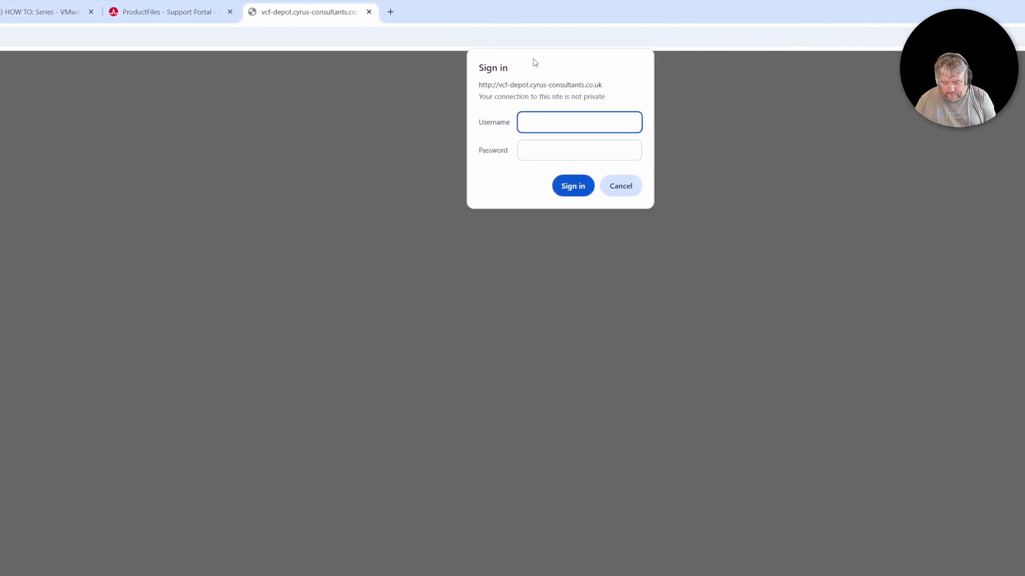
# Sign in to the depot site with the username vcf and the account password
pyautogui.write('vcf')
pyautogui.click(523, 152)
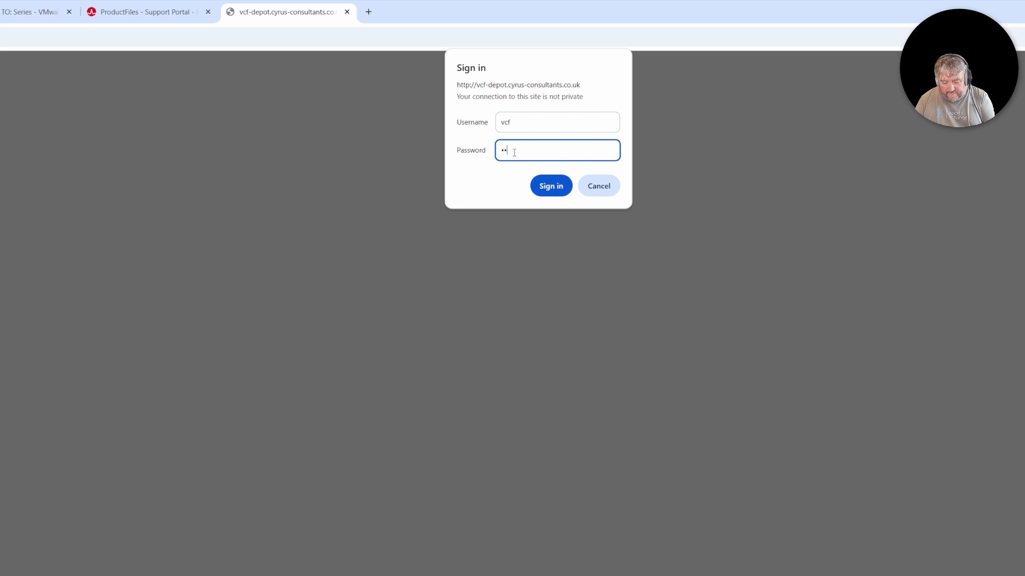
pyautogui.click(552, 187)
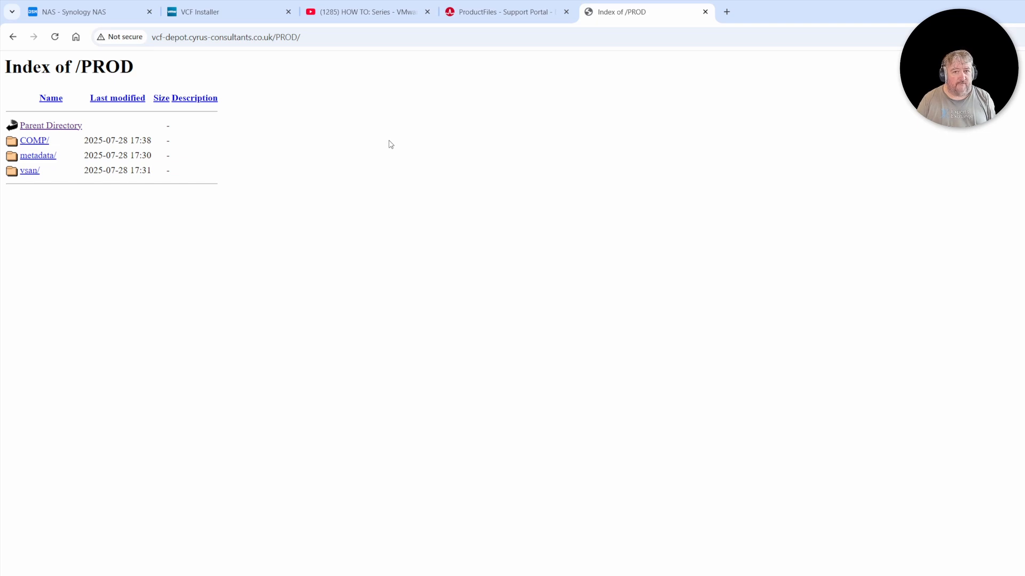
# Switch to VCF Installer, go to the depot settings and binary management, and open the offline depot configuration
pyautogui.click(233, 19)
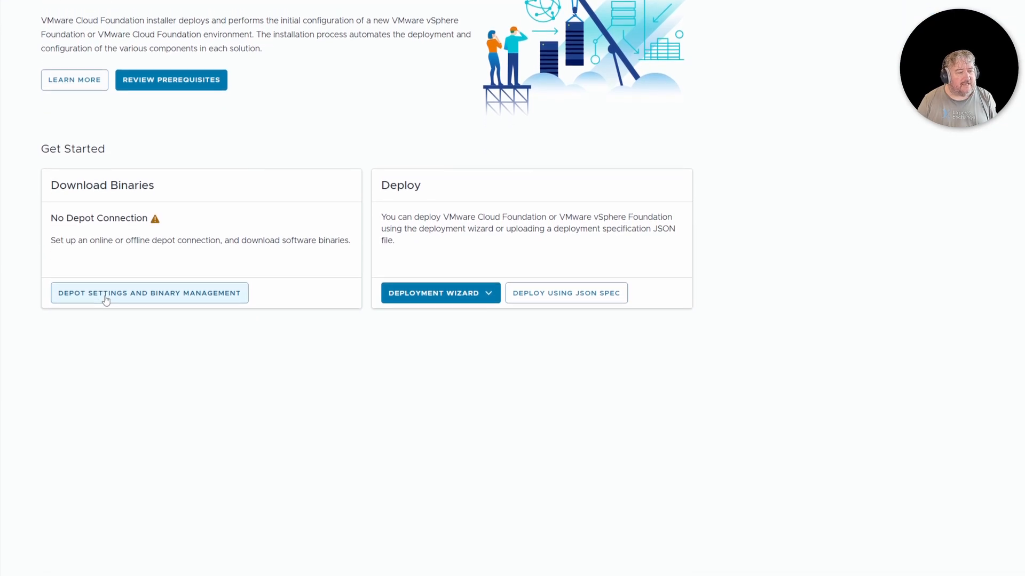
pyautogui.click(106, 314)
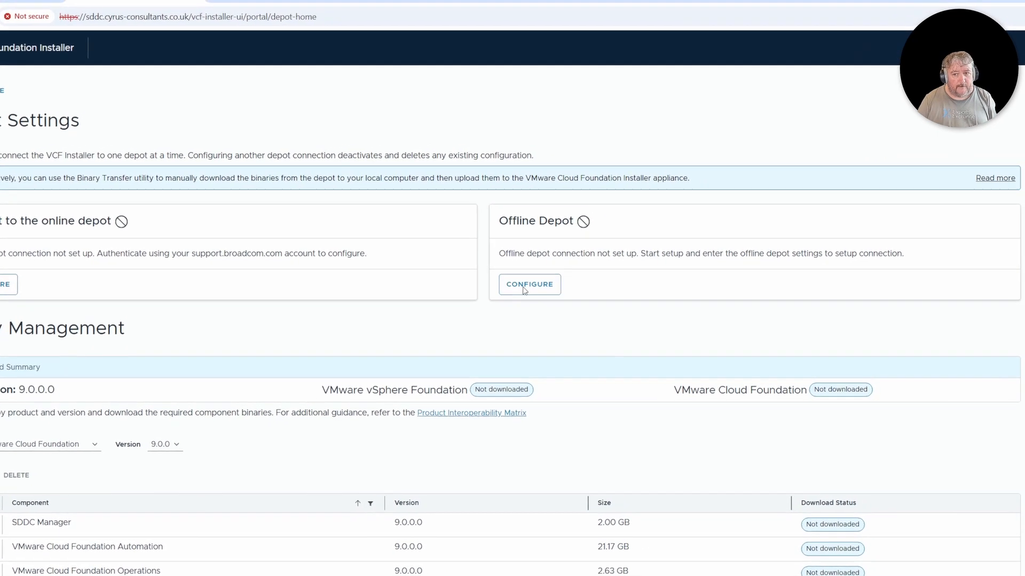
pyautogui.click(549, 285)
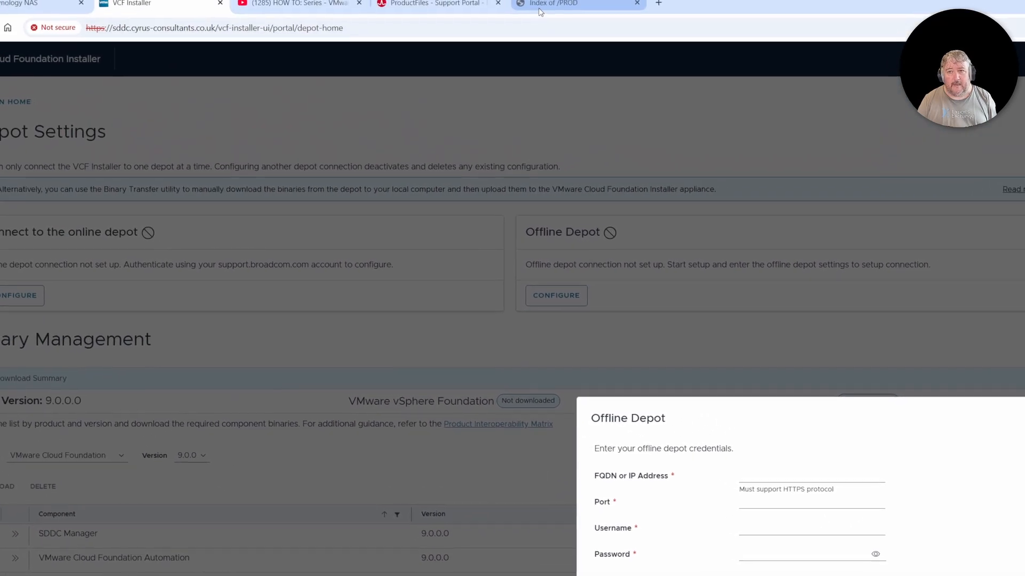
# Copy the vcf-depot.cyrus-consultants.co.uk host part of the PROD index page's address into the offline depot's FQDN or IP Address
pyautogui.click(540, 7)
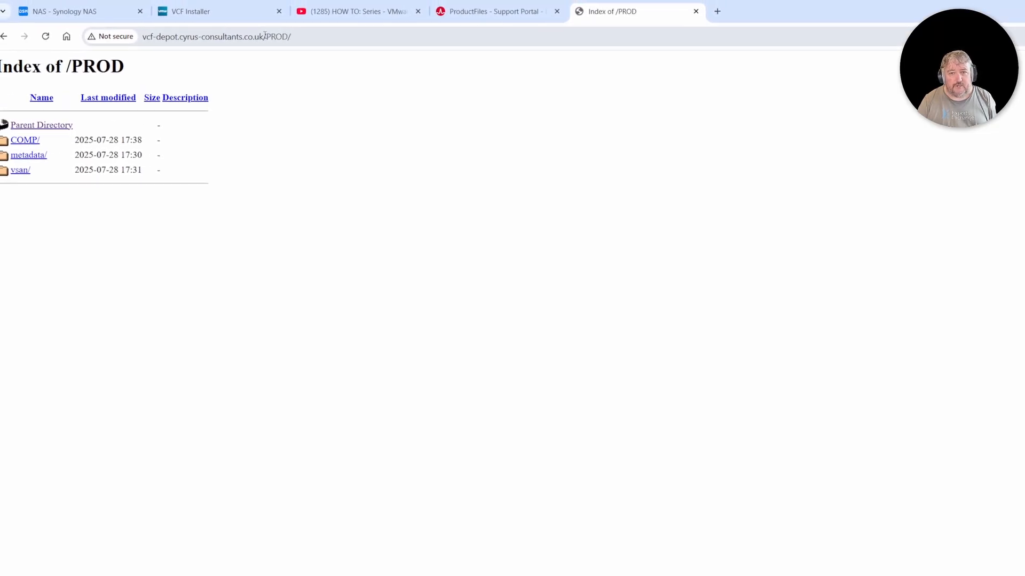
pyautogui.moveTo(239, 35); pyautogui.dragTo(150, 32)
pyautogui.hotkey('ctrl', 'c')
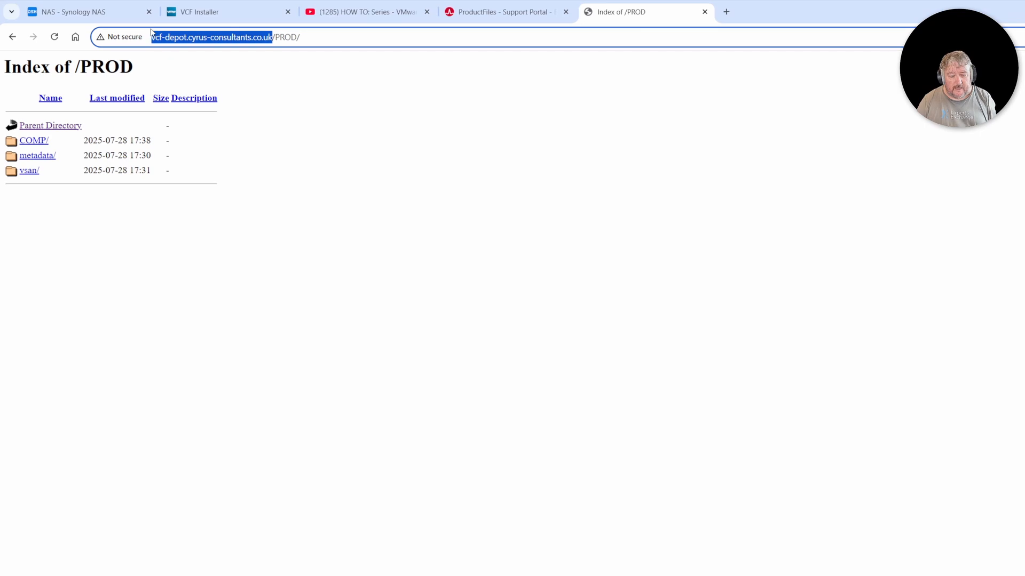
pyautogui.click(230, 11)
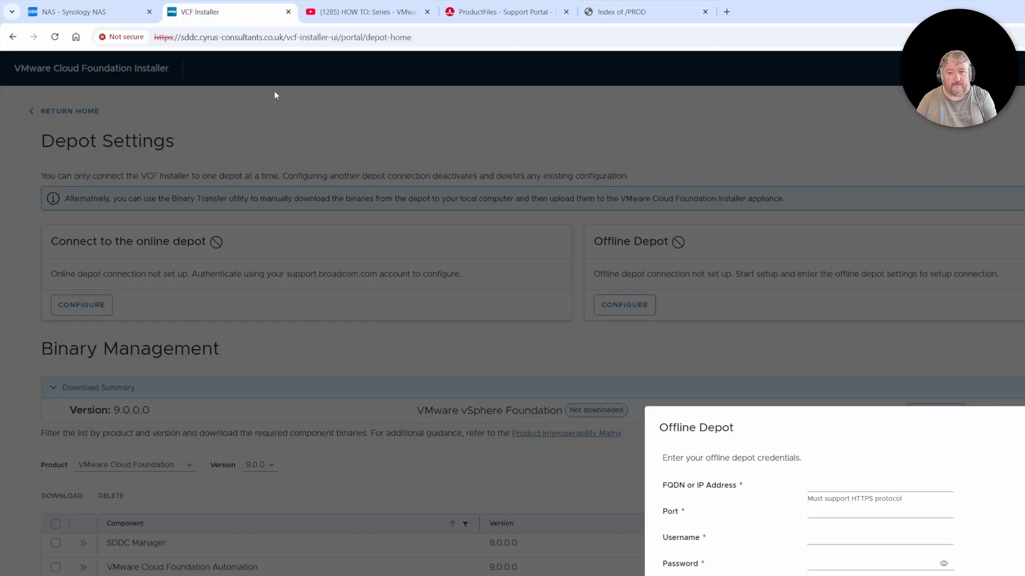
pyautogui.click(636, 361)
pyautogui.hotkey('ctrl', 'v')
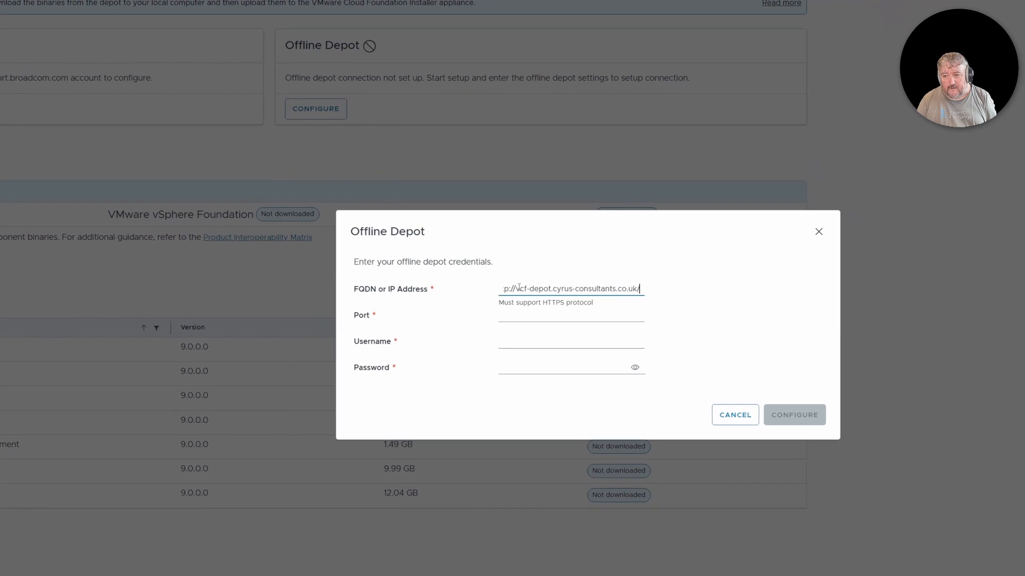
pyautogui.click(515, 291)
pyautogui.press('BackSpace')
pyautogui.press('BackSpace')
pyautogui.press('BackSpace')
pyautogui.press('BackSpace')
pyautogui.press('BackSpace')
pyautogui.press('BackSpace')
pyautogui.press('BackSpace')
pyautogui.press('BackSpace')
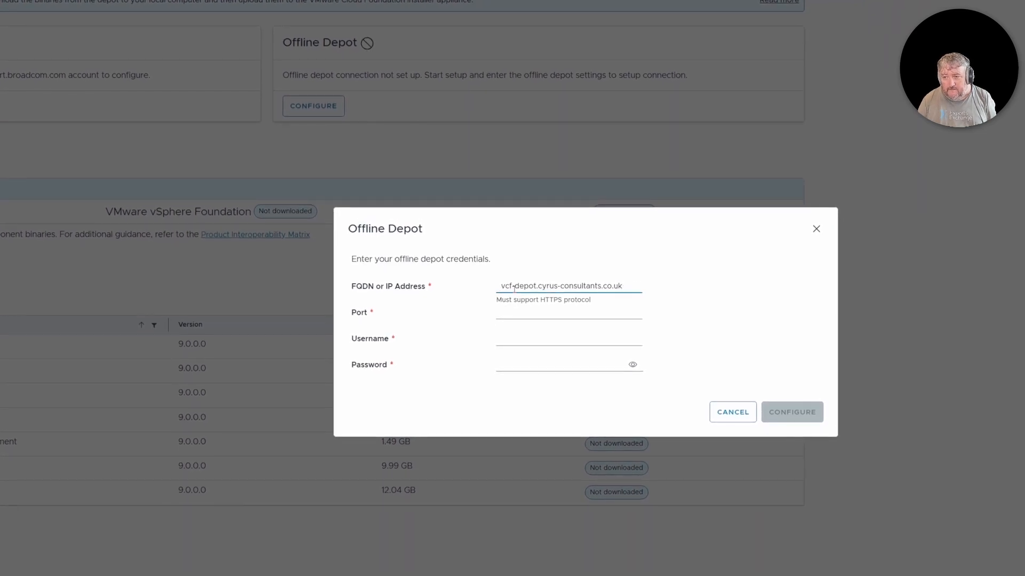
# Set the offline depot's port to 80, enter the username vcf and the account password, and submit the configuration
pyautogui.click(504, 310)
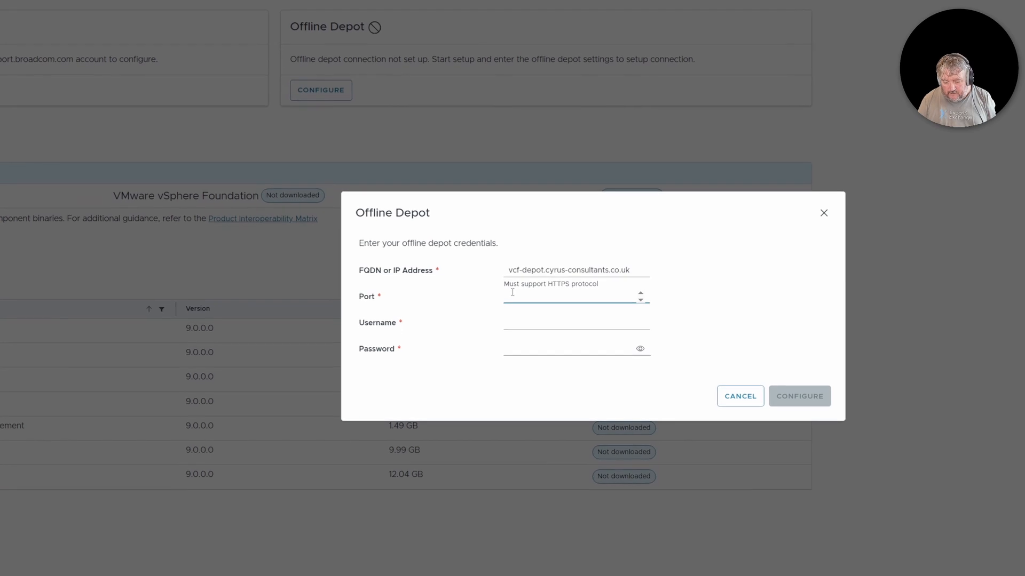
pyautogui.write('80')
pyautogui.click(517, 320)
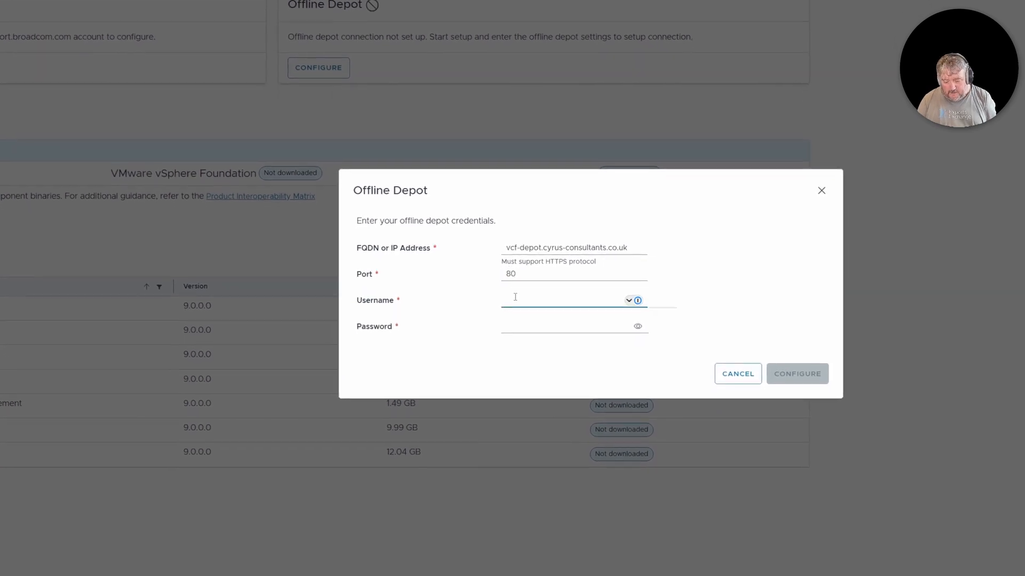
pyautogui.write('vcf')
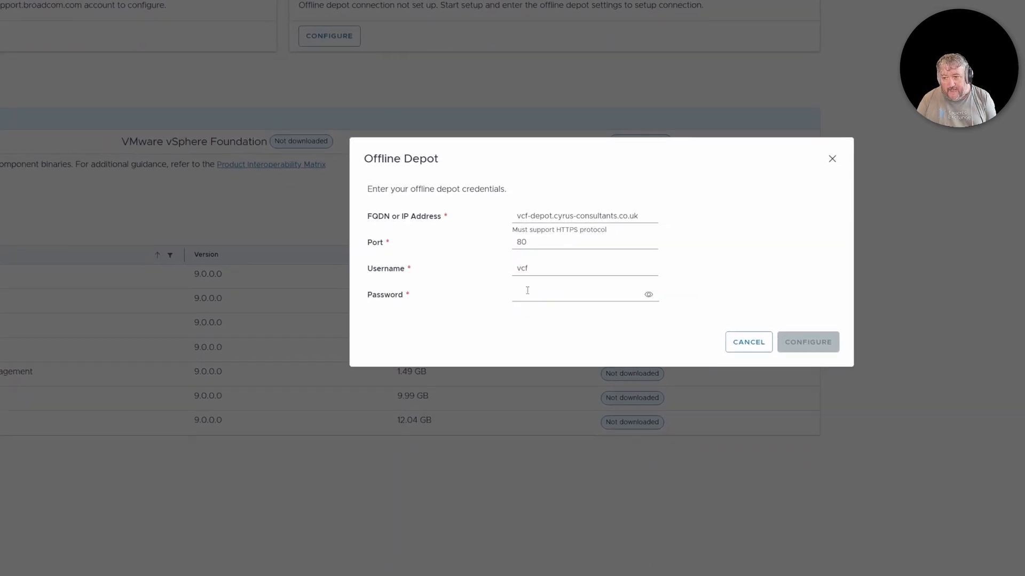
pyautogui.click(527, 293)
pyautogui.write('•••')
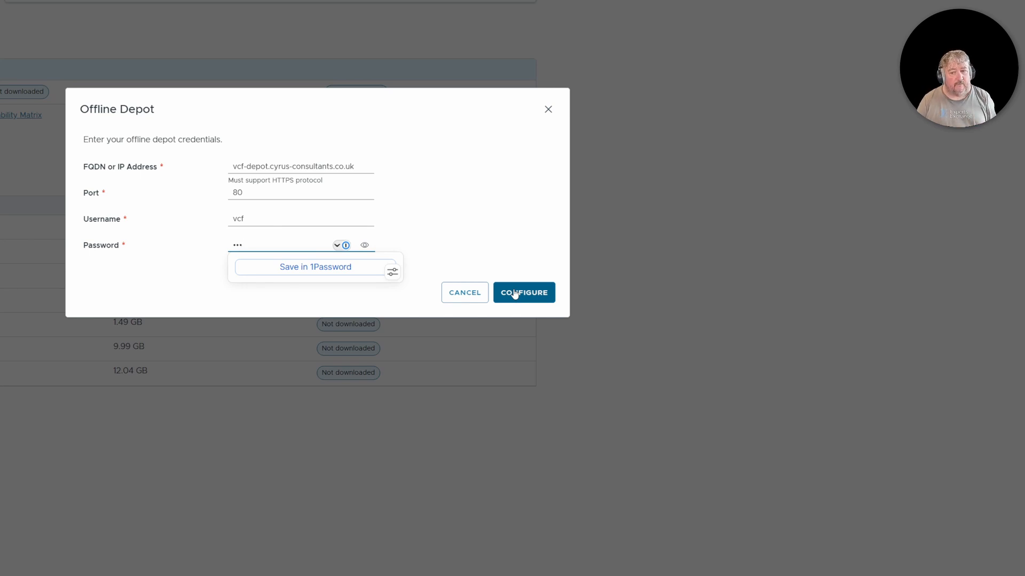
pyautogui.click(514, 293)
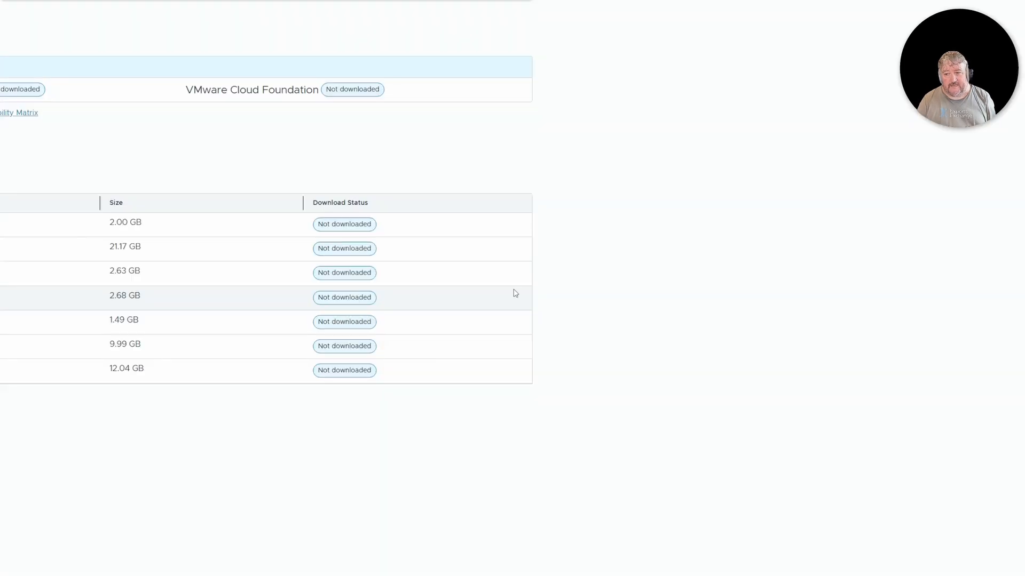
# Try to download all VMware vSphere Foundation 9.0.0 component binaries from the offline depot
pyautogui.scroll(1, 515, 293)
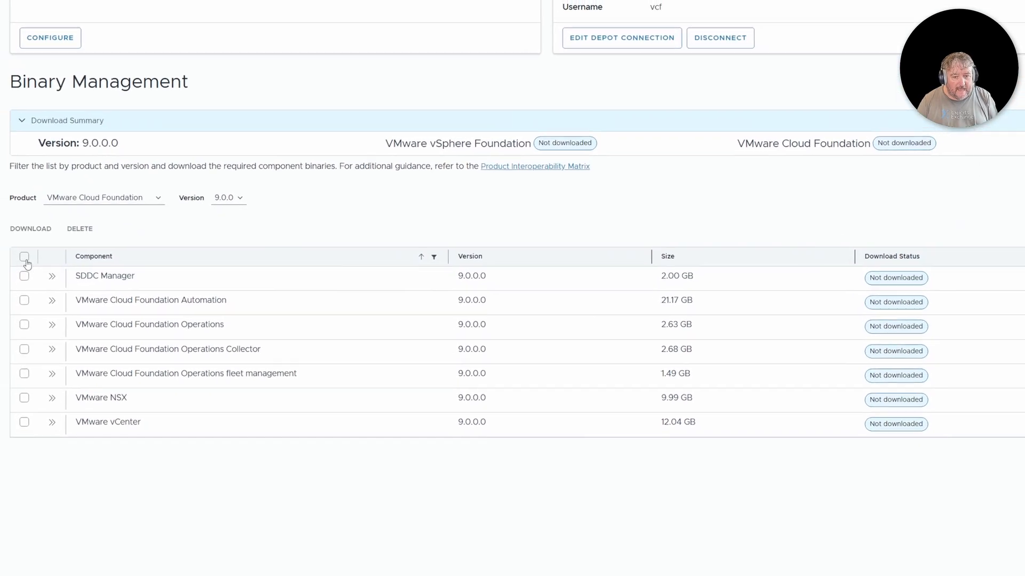
pyautogui.click(127, 247)
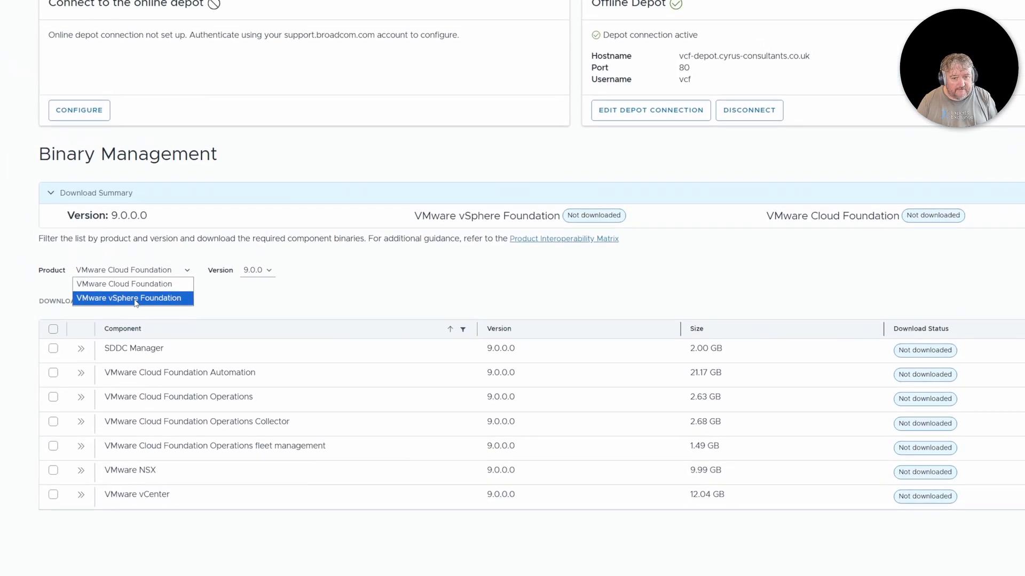
pyautogui.click(112, 273)
pyautogui.click(55, 314)
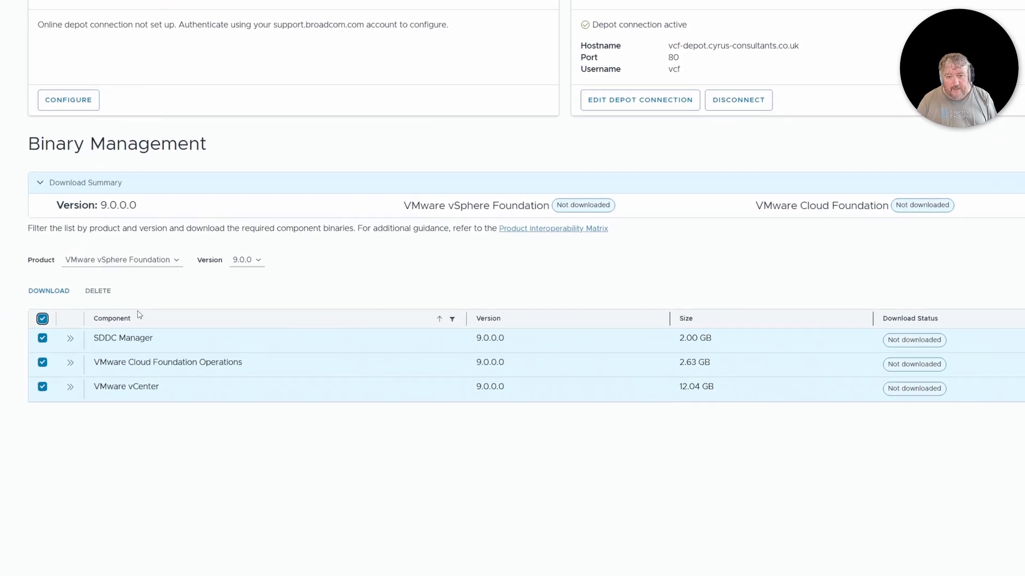
pyautogui.click(43, 306)
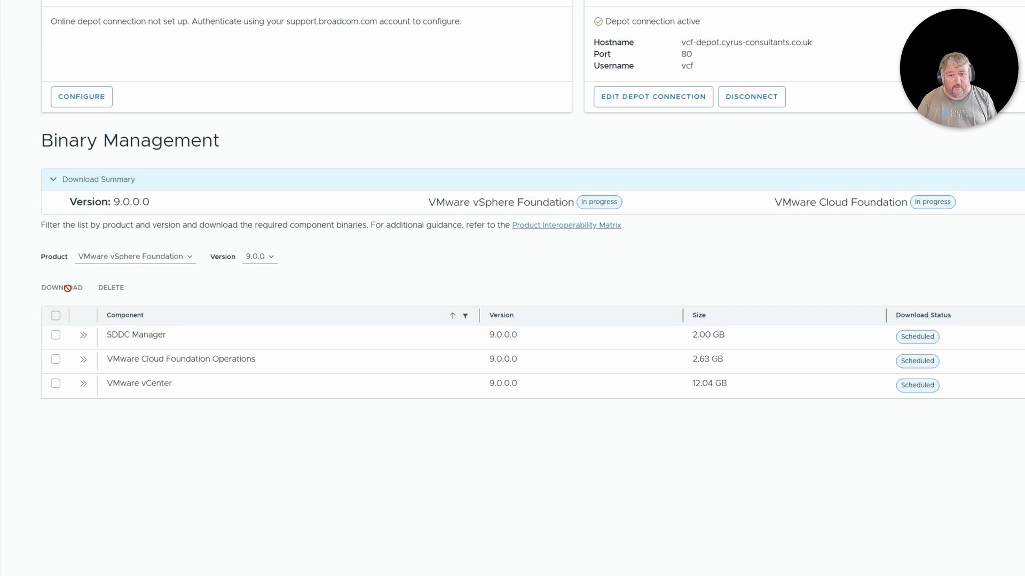
pyautogui.scroll(-1, 53, 320)
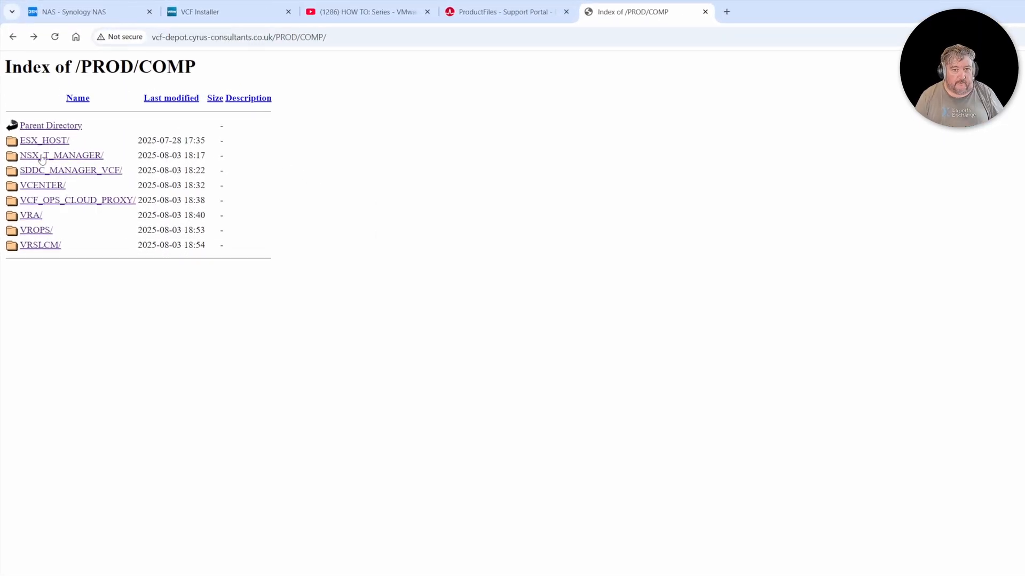
# Examine the files in the depot's PROD/COMP folders NSX_T_MANAGER, SDDC_MANAGER_VCF, VCENTER, VCF_OPS_CLOUD_PROXY, VRA, VROPS and VRSLCM
pyautogui.click(50, 160)
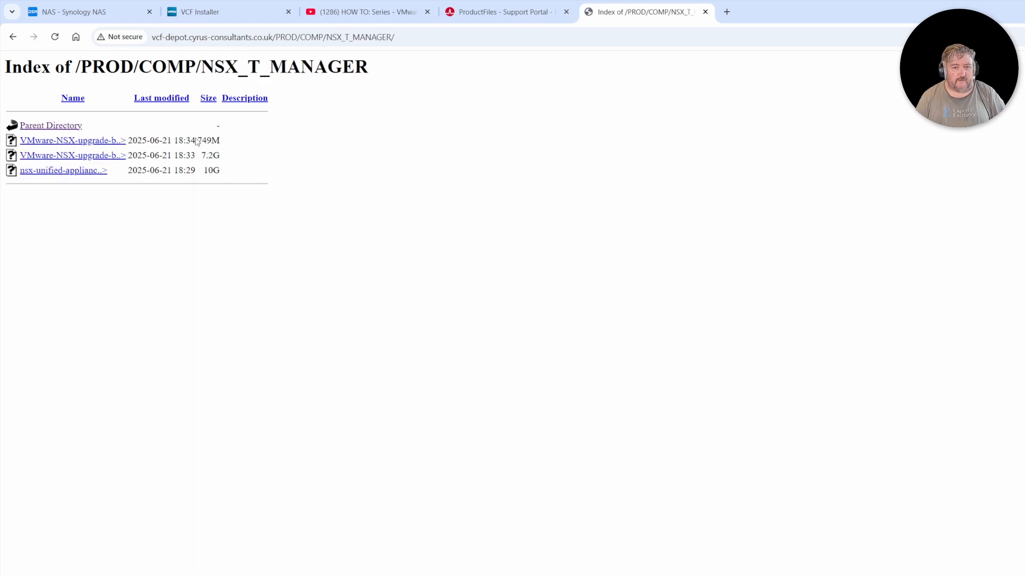
pyautogui.click(12, 38)
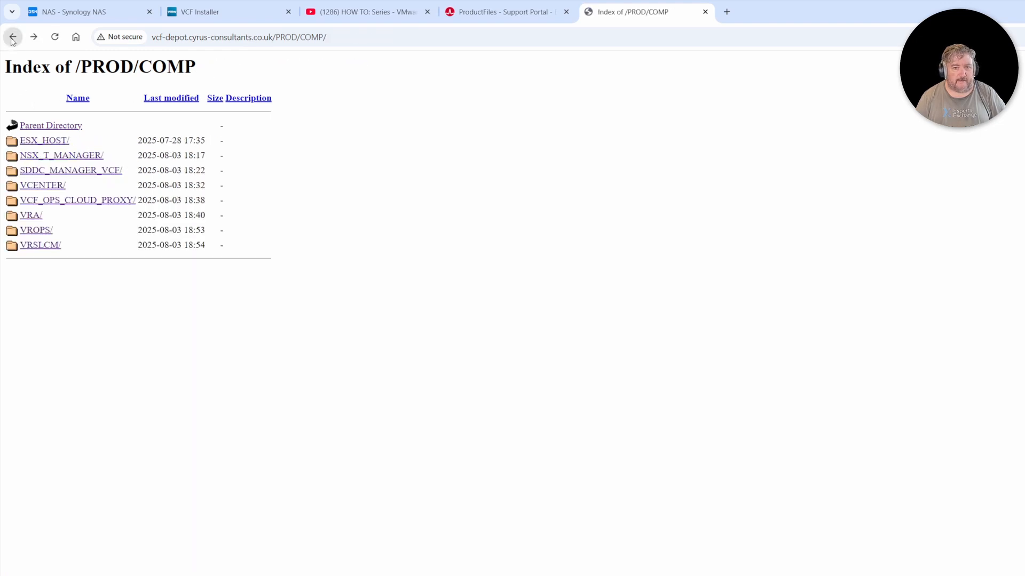
pyautogui.click(48, 171)
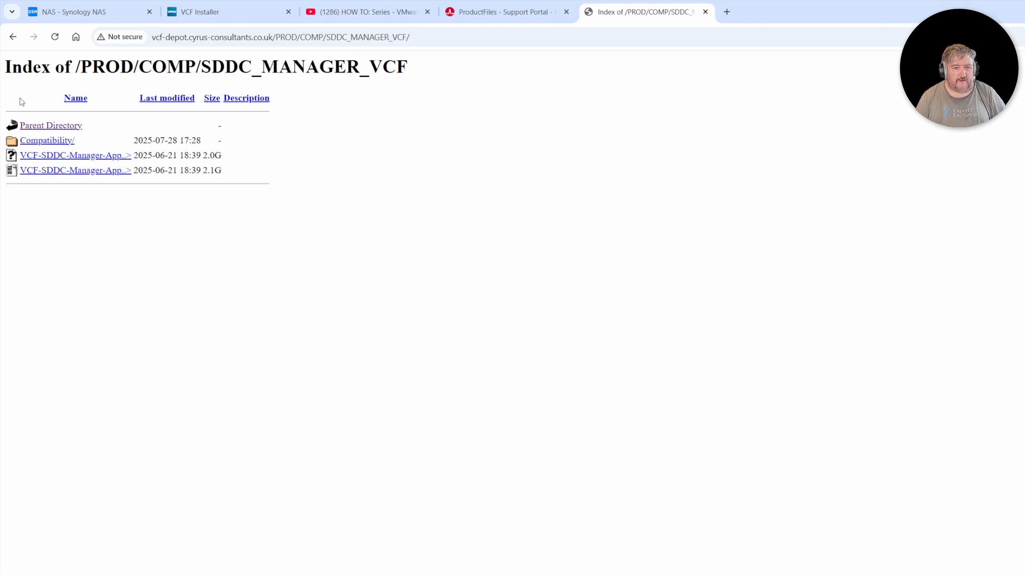
pyautogui.click(13, 37)
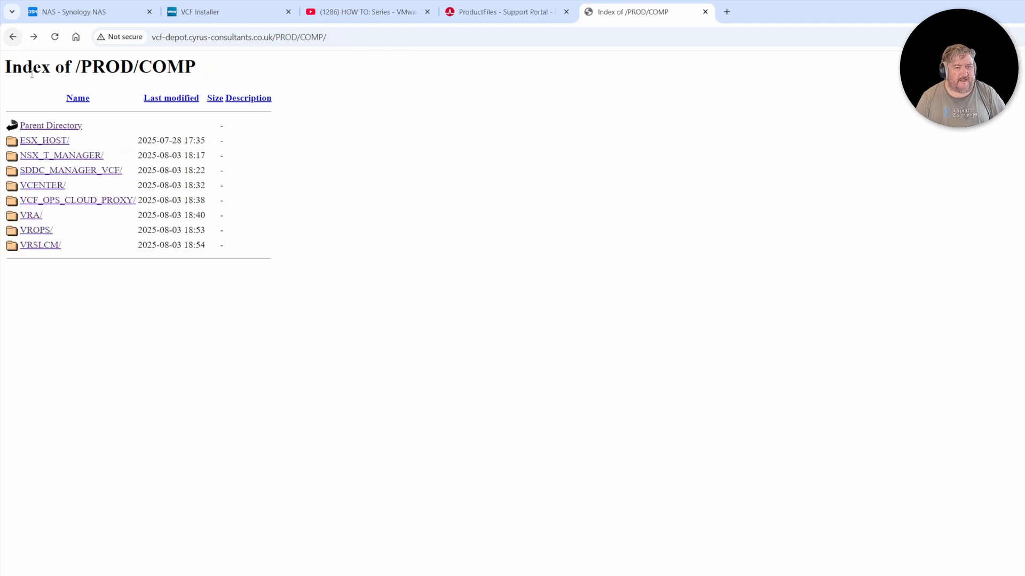
pyautogui.click(50, 187)
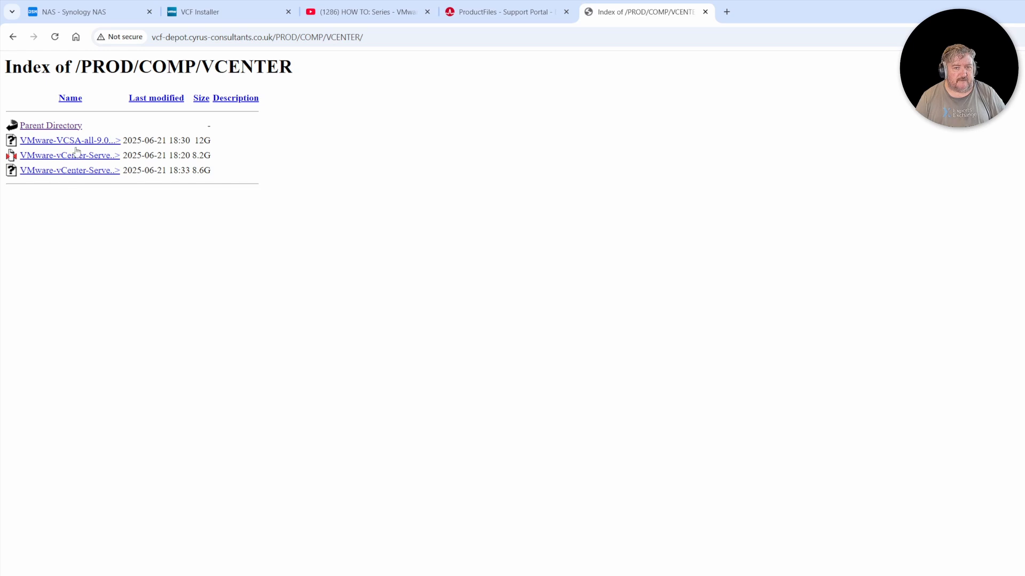
pyautogui.click(13, 37)
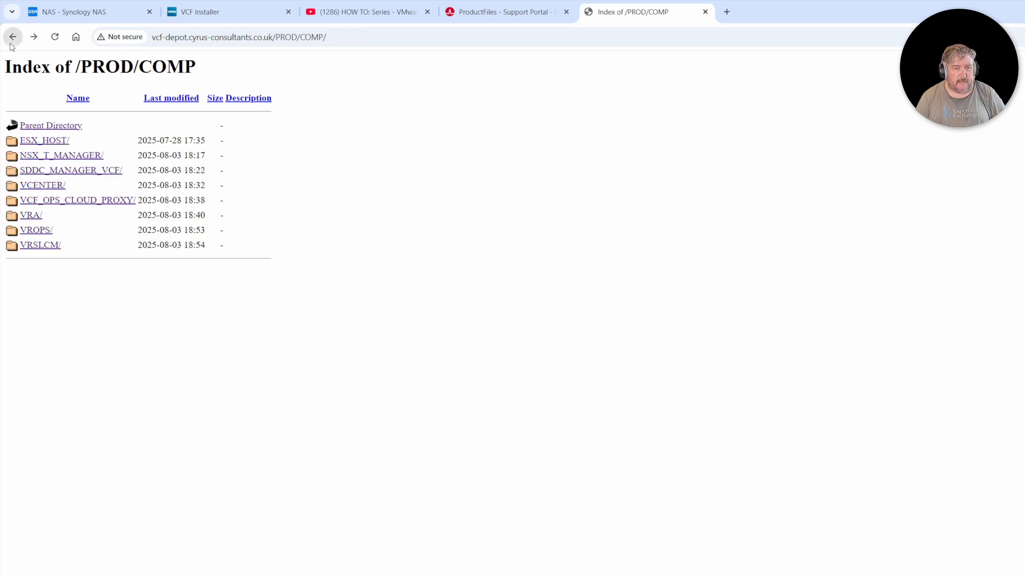
pyautogui.click(59, 202)
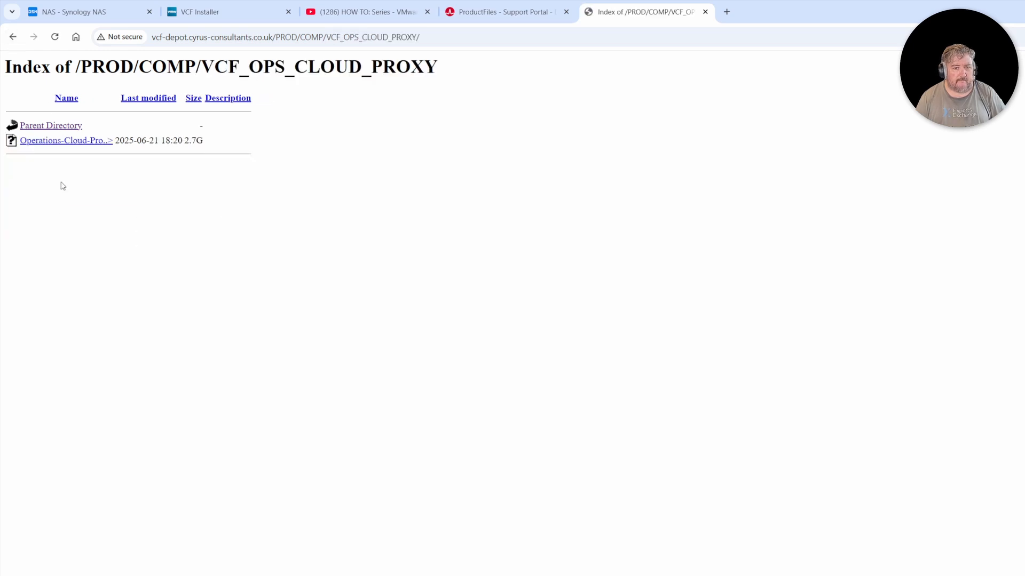
pyautogui.click(13, 36)
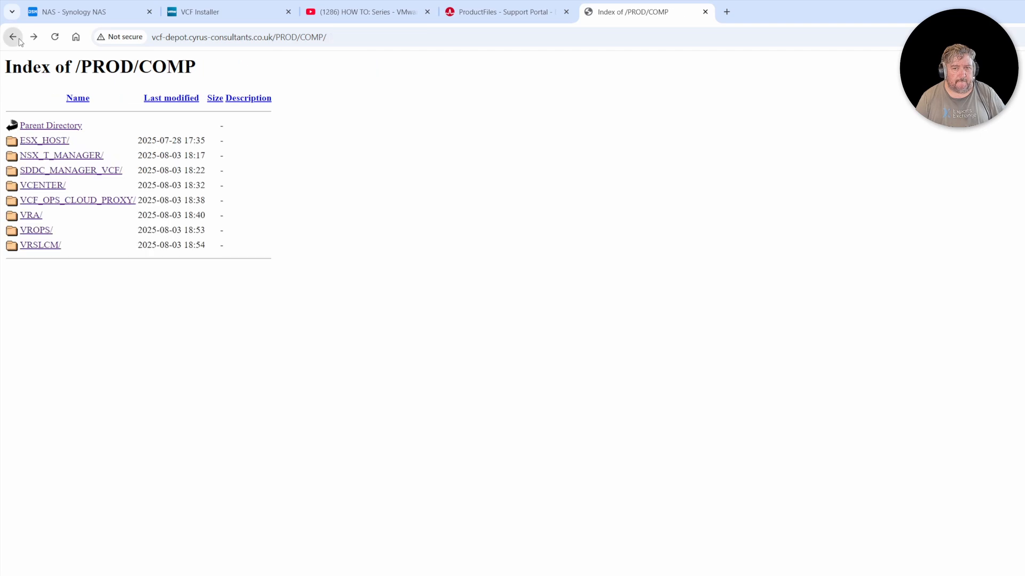
pyautogui.click(36, 217)
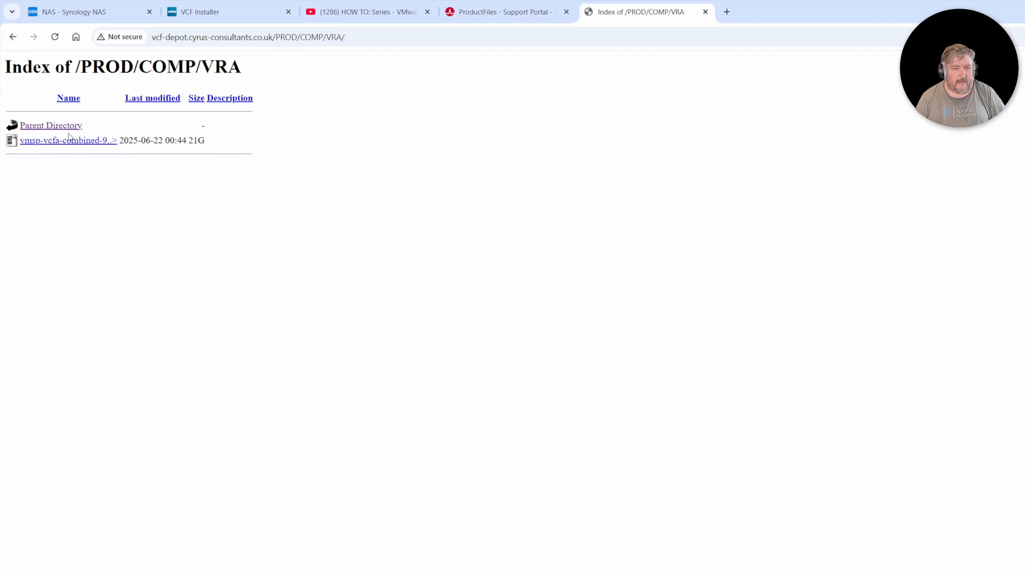
pyautogui.click(14, 37)
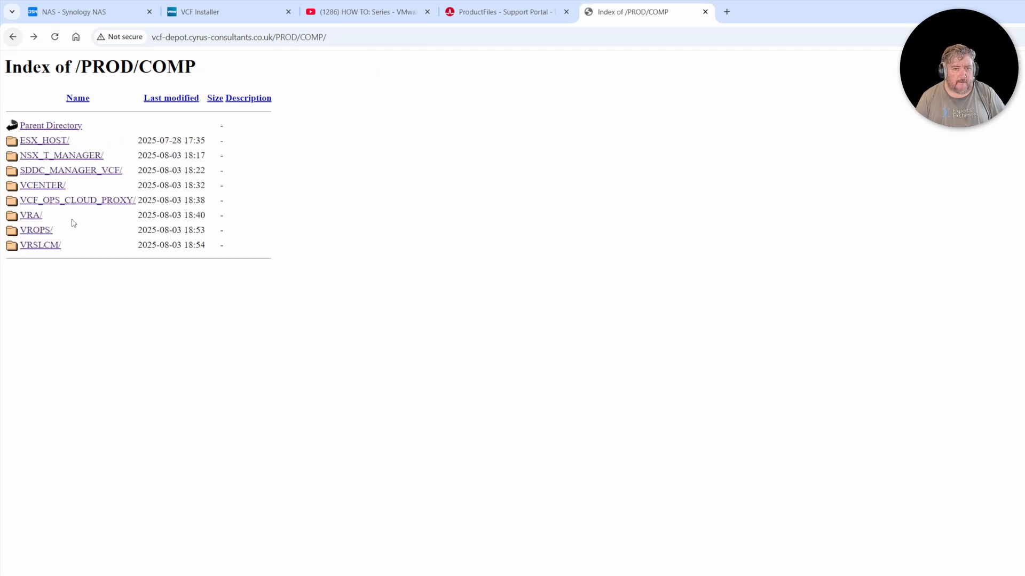
pyautogui.click(33, 231)
pyautogui.click(13, 37)
pyautogui.click(37, 246)
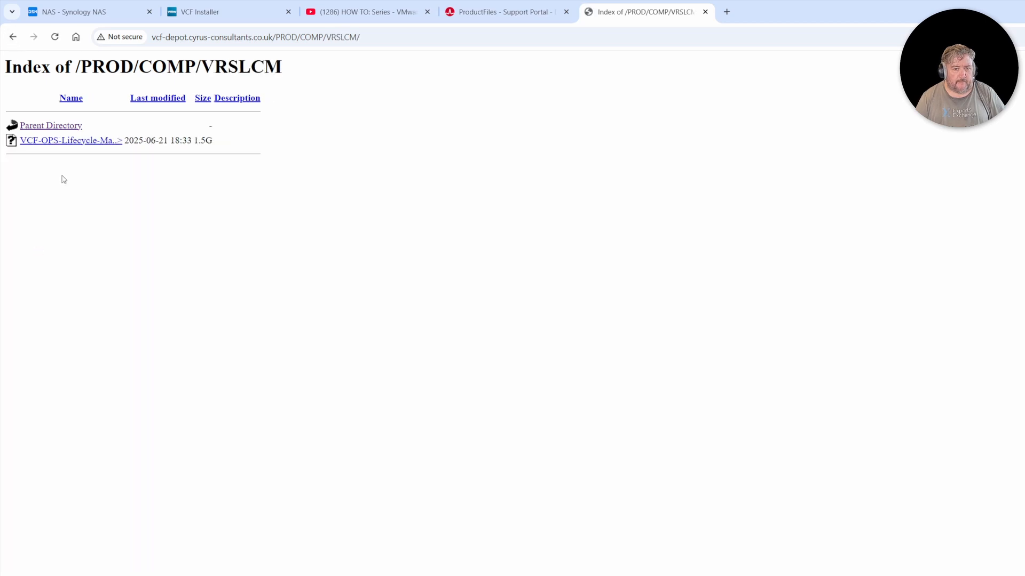
pyautogui.click(13, 37)
# Switch back to VCF Installer and download all component binaries for the product VMware Cloud Foundation 9.0.0
pyautogui.click(209, 16)
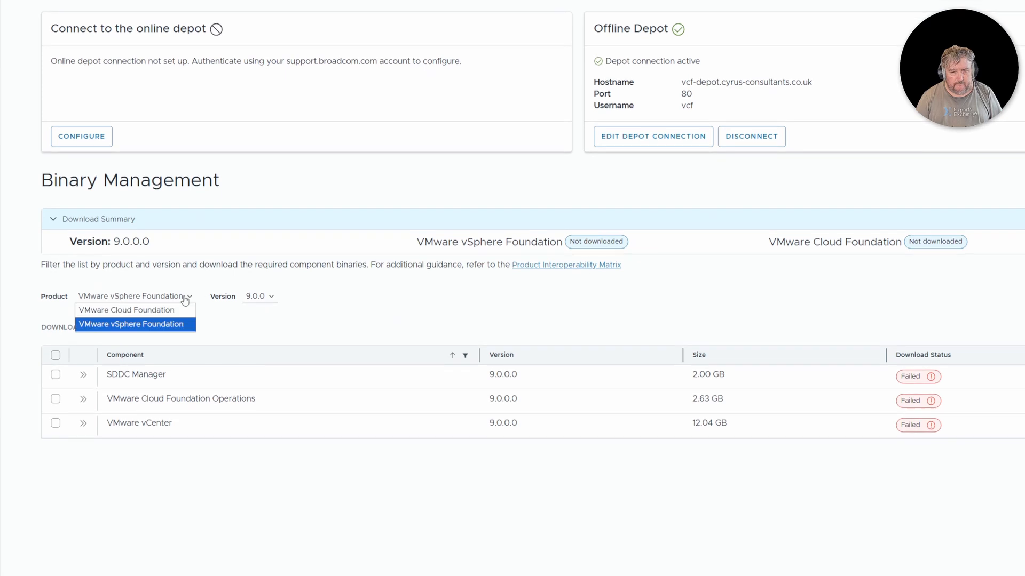
pyautogui.click(174, 305)
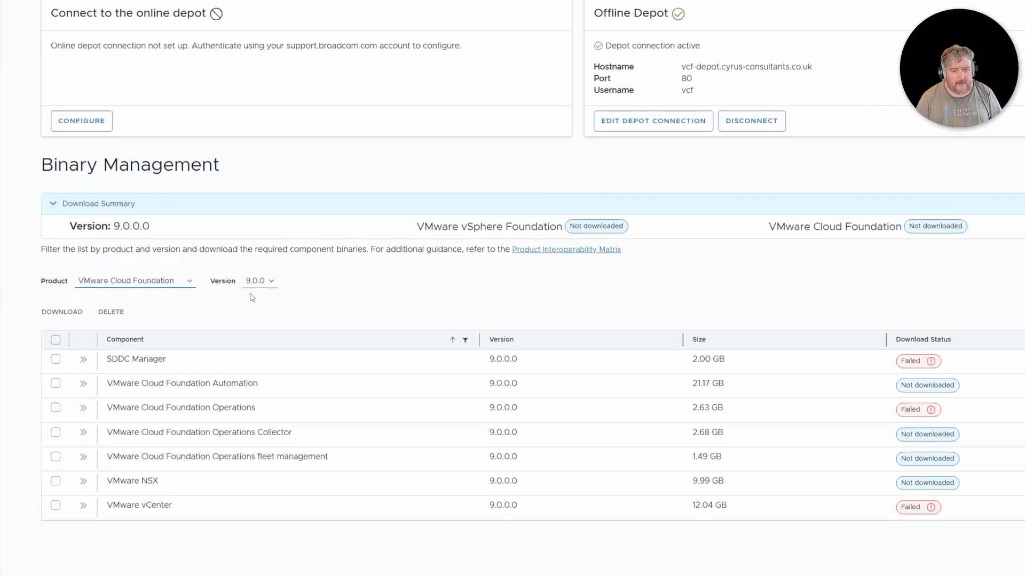
pyautogui.click(56, 321)
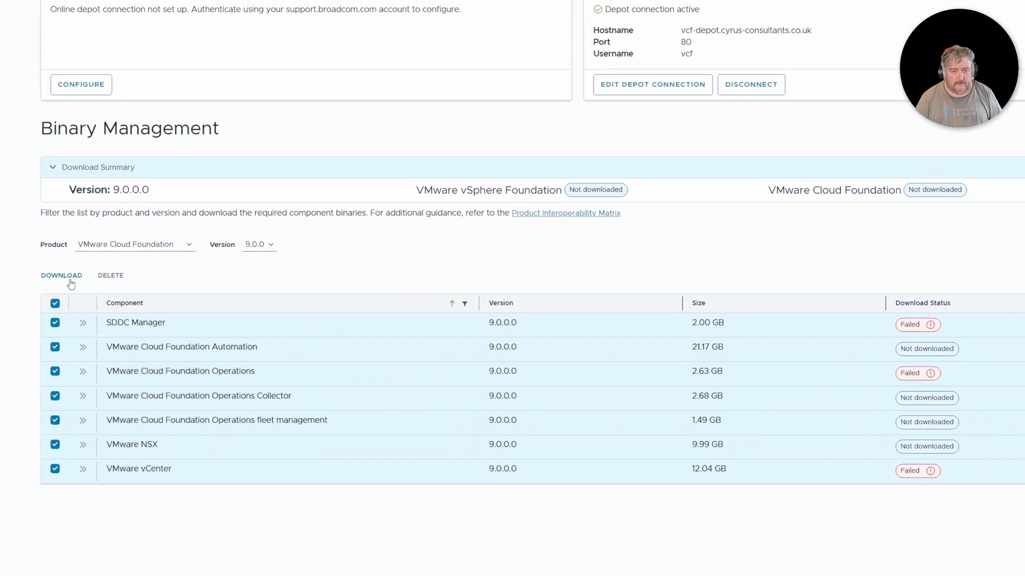
pyautogui.click(58, 241)
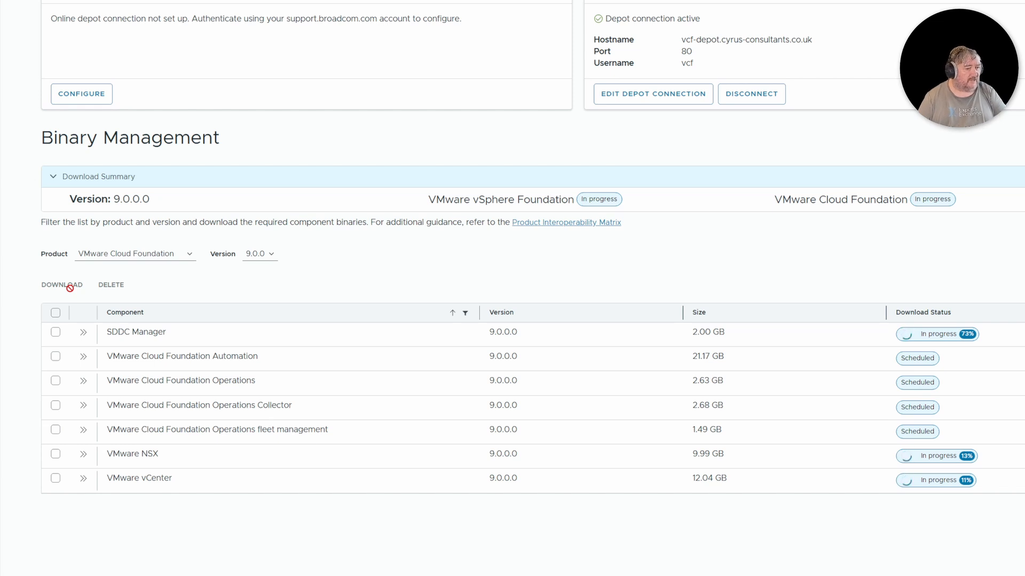
pyautogui.scroll(-3, 70, 288)
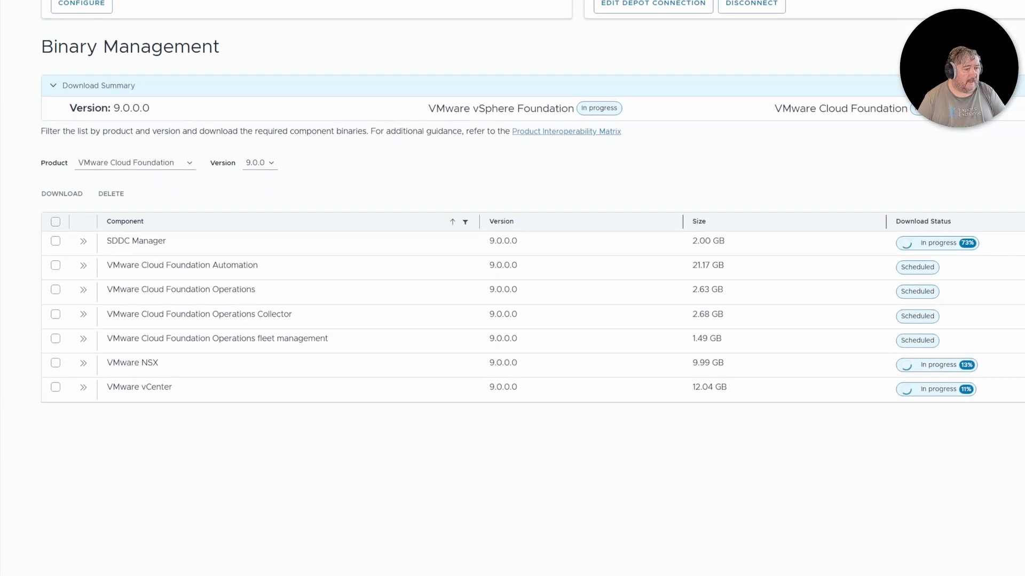
pyautogui.scroll(1, 70, 289)
pyautogui.scroll(1, 512, 289)
pyautogui.scroll(-3, 513, 288)
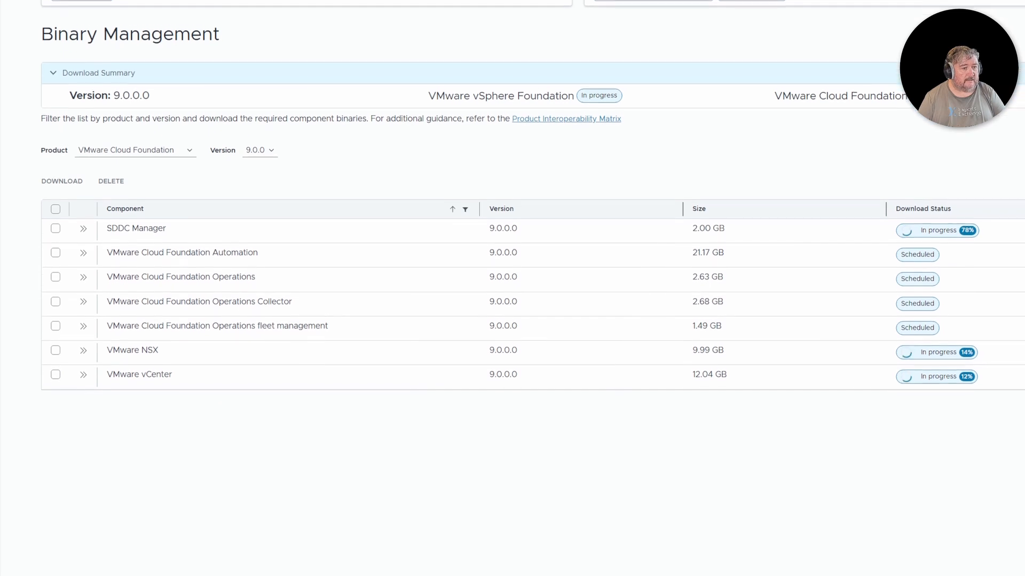
pyautogui.scroll(1, 512, 288)
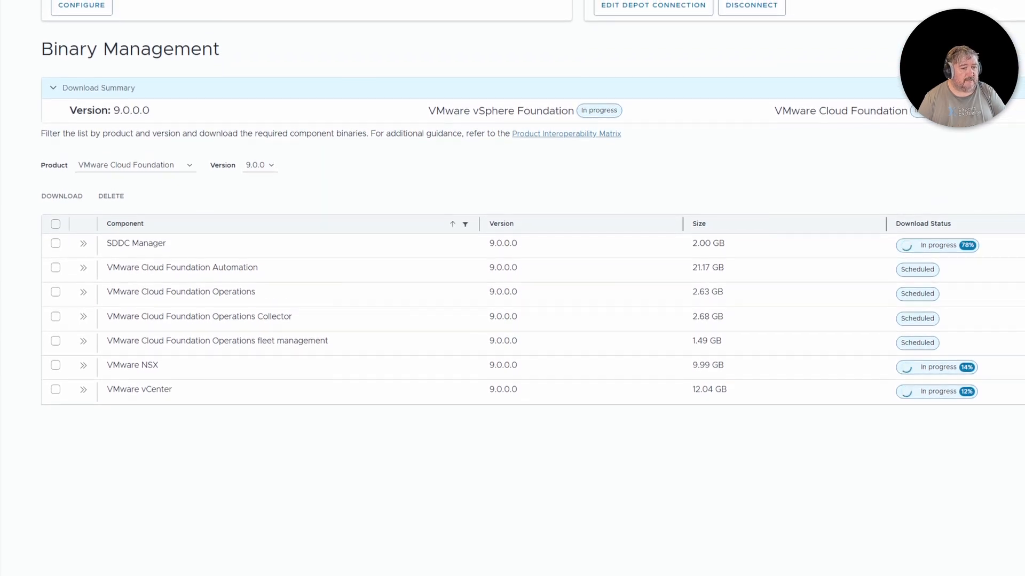
pyautogui.scroll(-2, 513, 288)
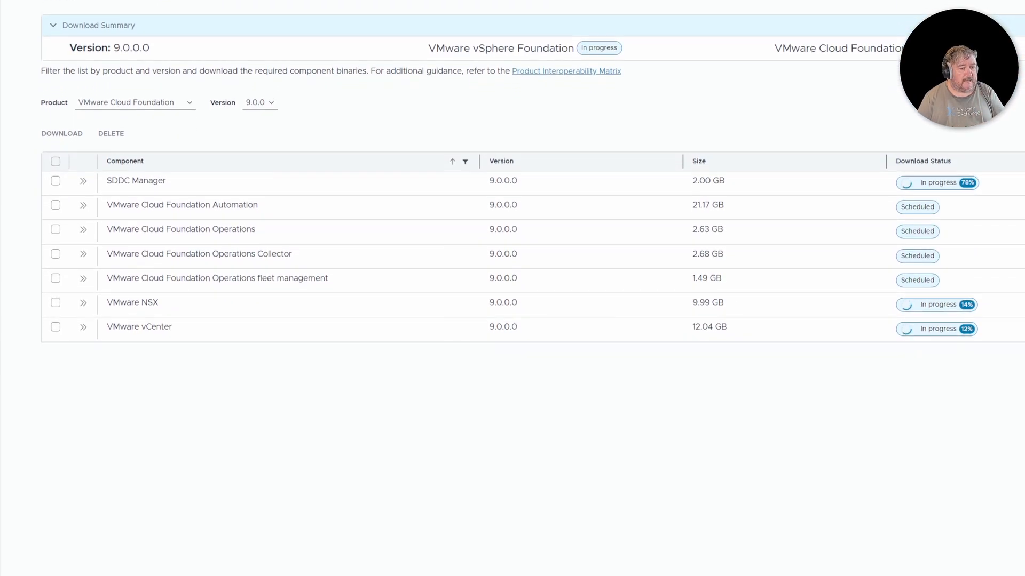